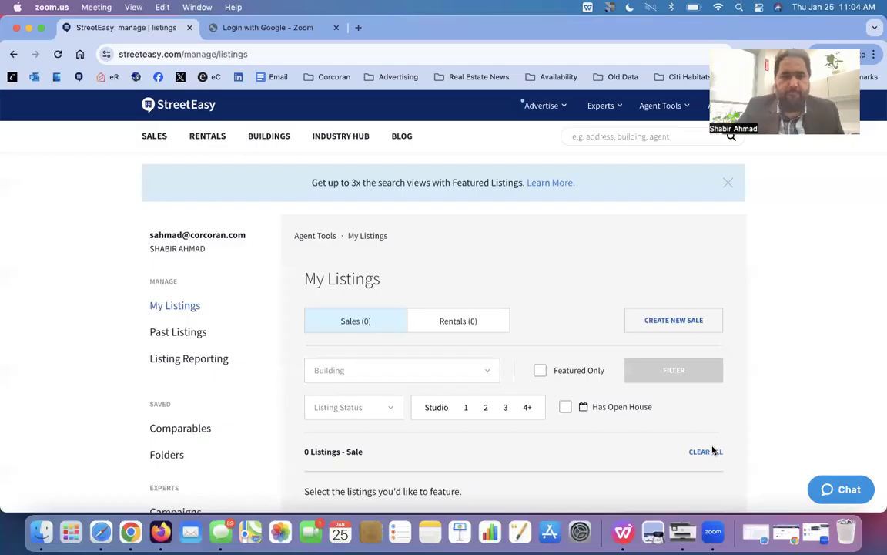
- Go from the StreetEasy home page to Agent Tools > My Listings and show the Rentals tab
left_click(154, 28)
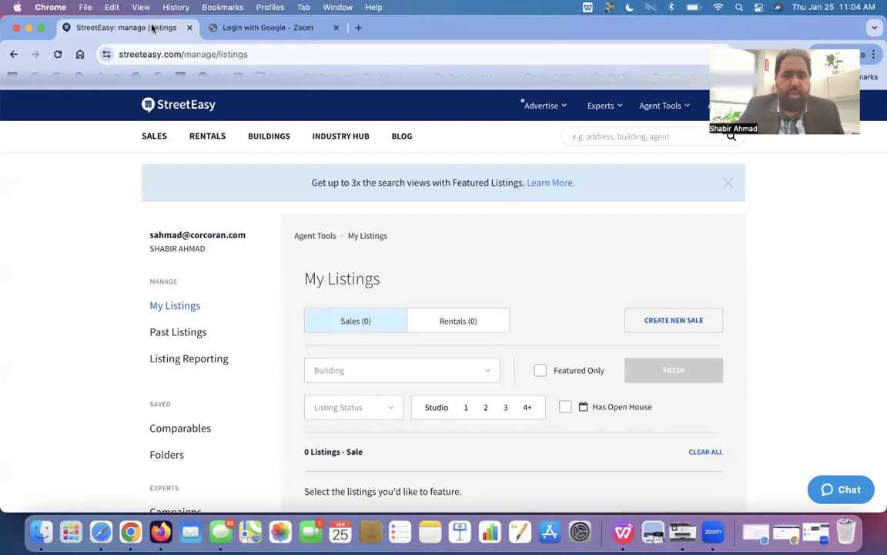
left_click(660, 106)
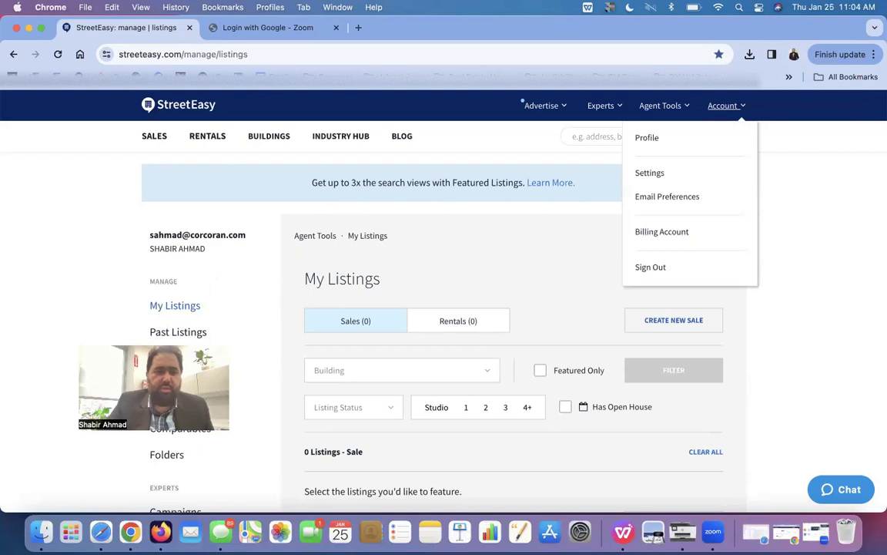
left_click(739, 323)
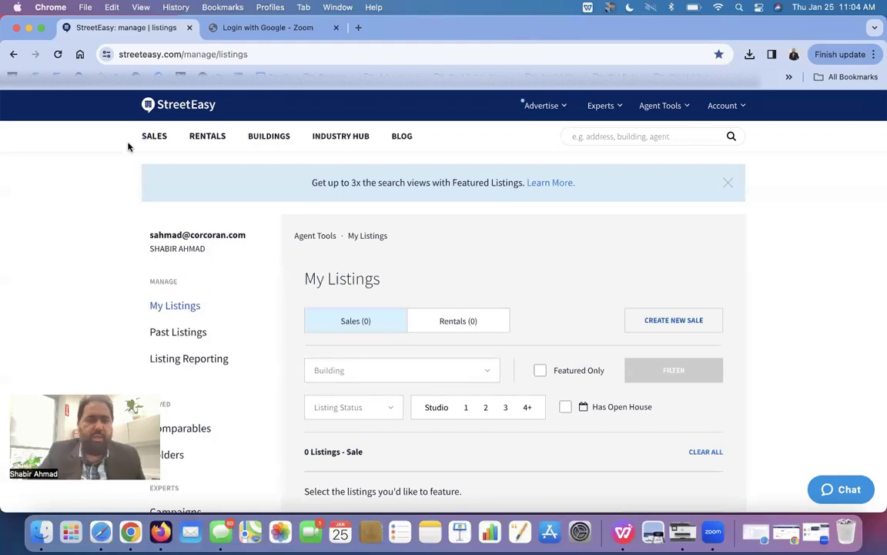
left_click(159, 100)
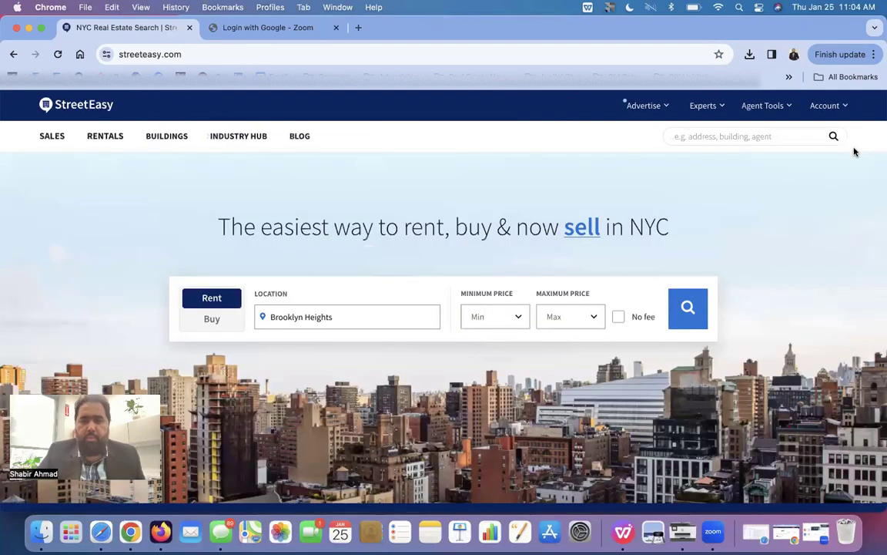
left_click(841, 111)
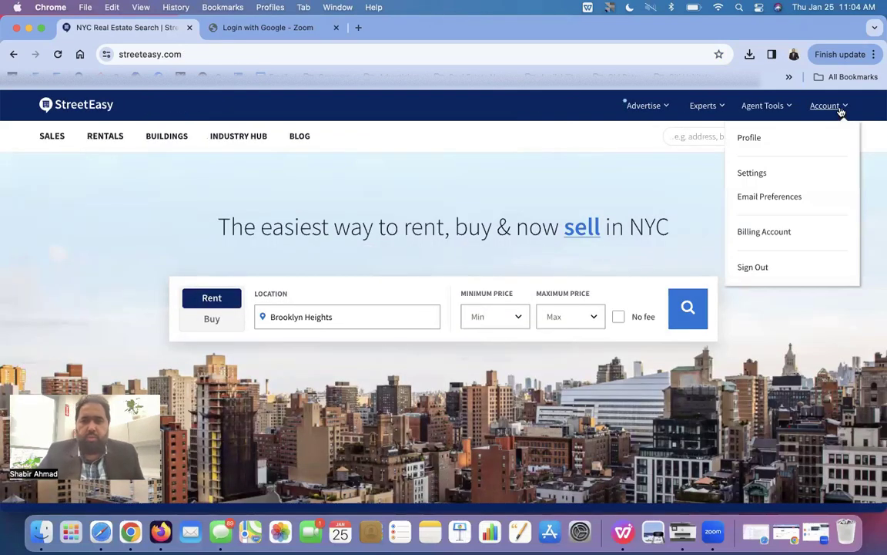
left_click(782, 108)
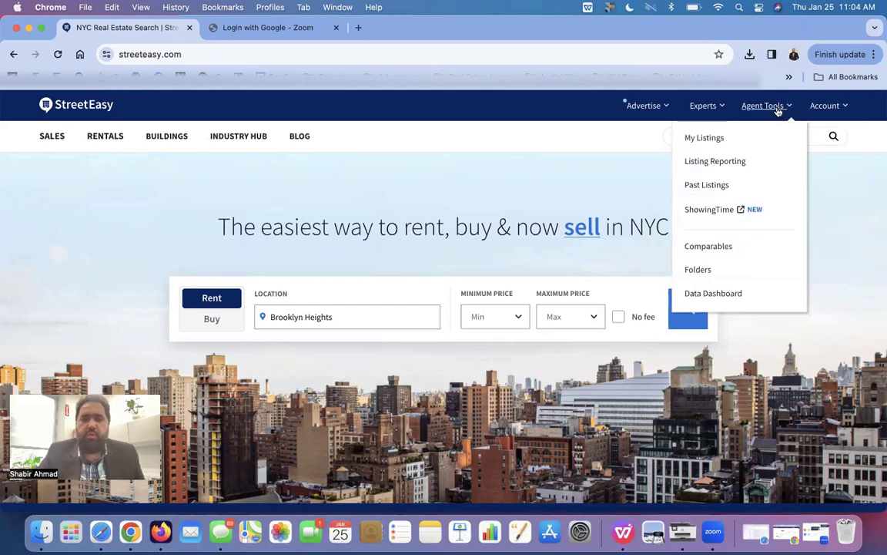
left_click(730, 140)
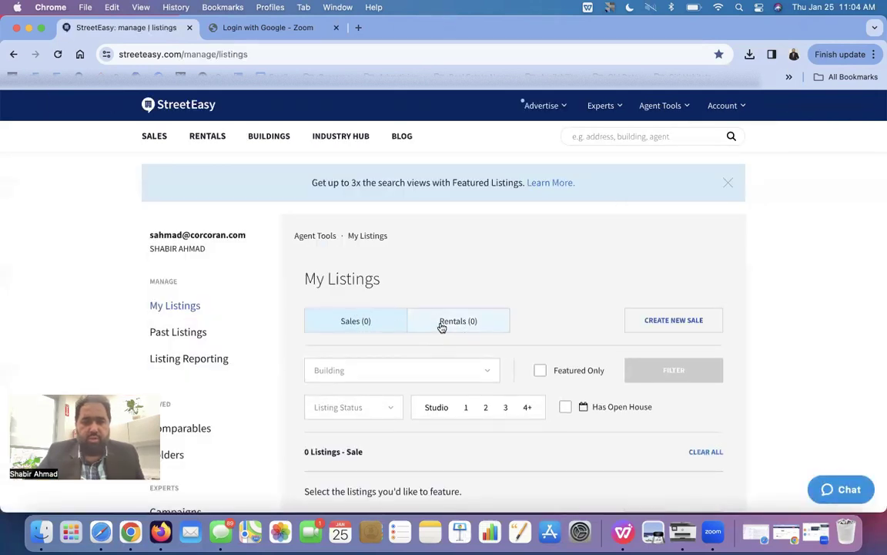
scroll(443, 316, "down", 1)
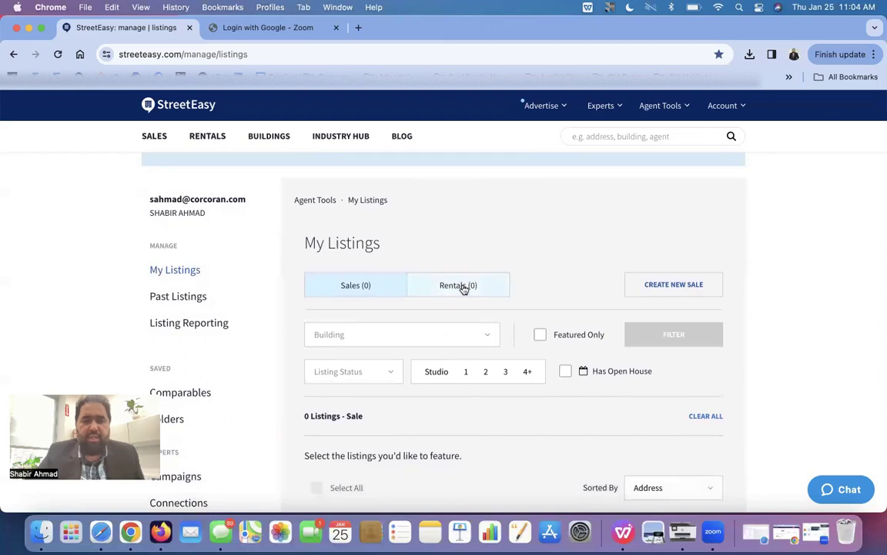
left_click(465, 288)
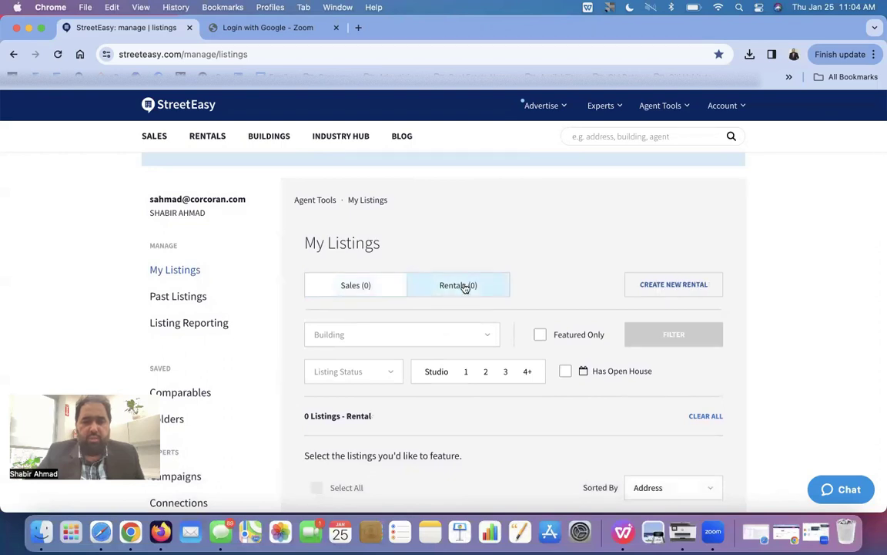
scroll(464, 288, "down", 1)
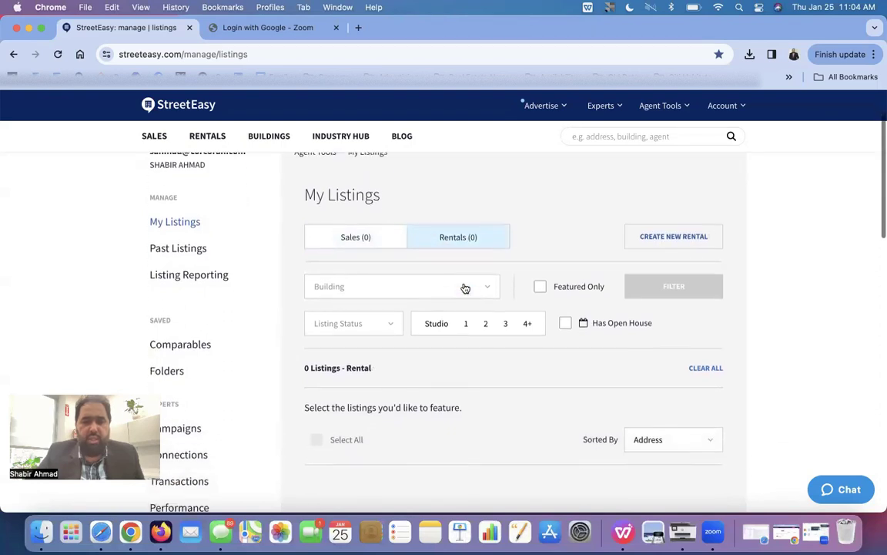
left_click(677, 239)
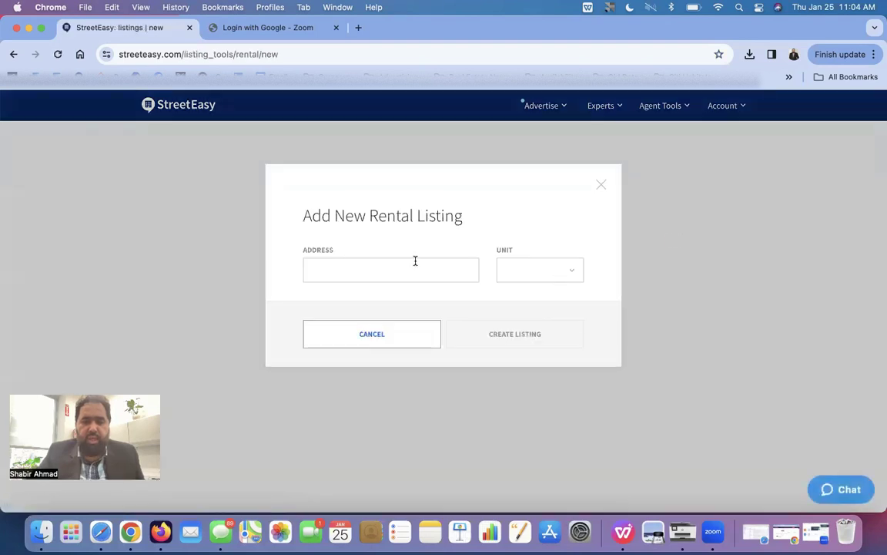
left_click(413, 262)
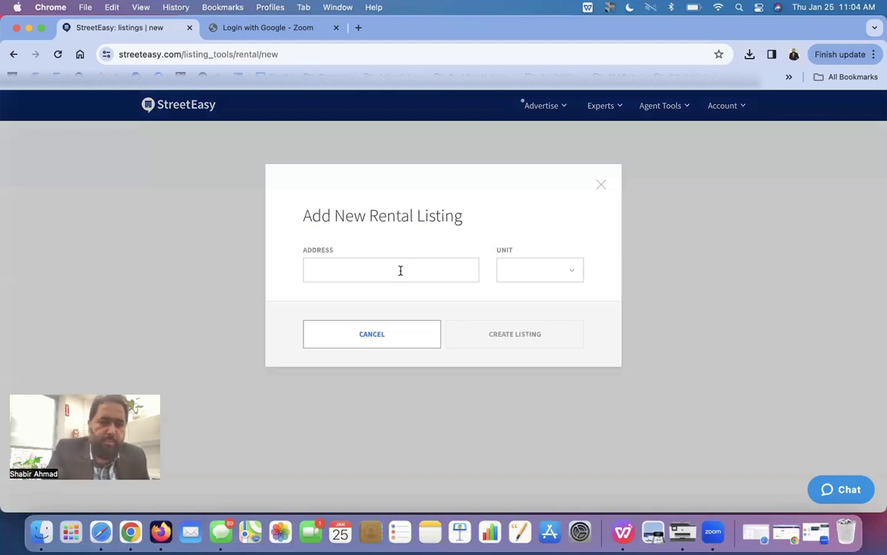
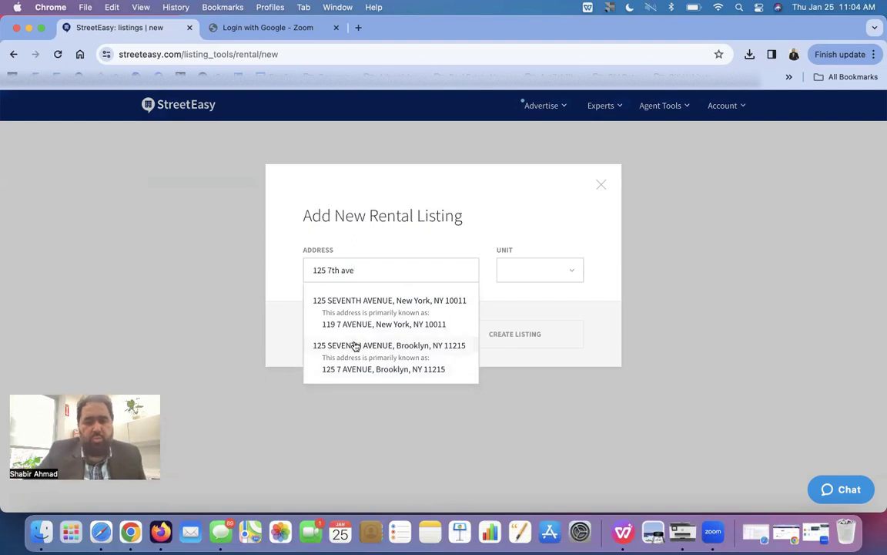
left_click(355, 345)
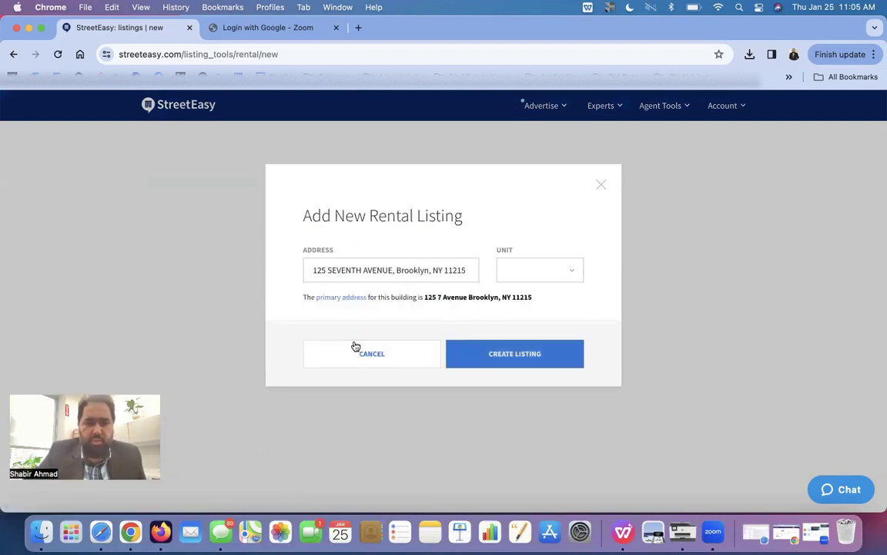
- Set the unit to 1 and create the listing
left_click(514, 267)
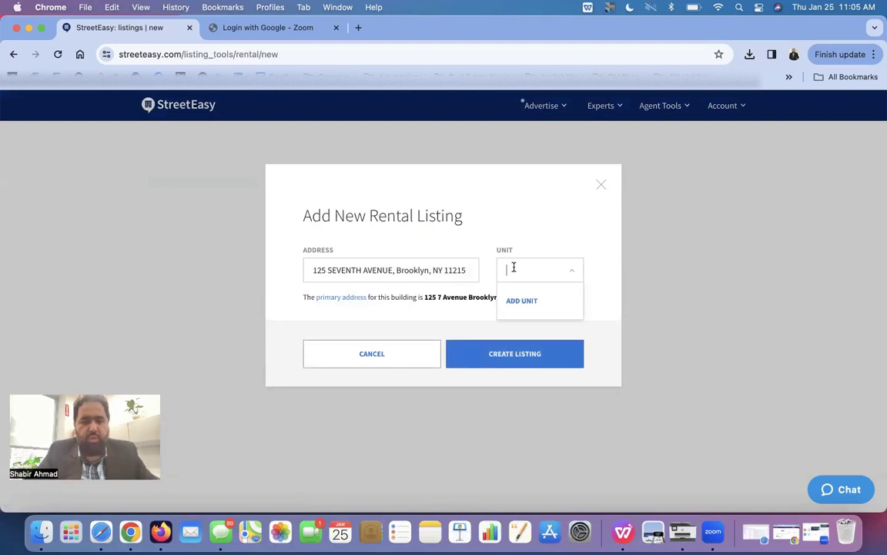
type("1")
left_click(493, 210)
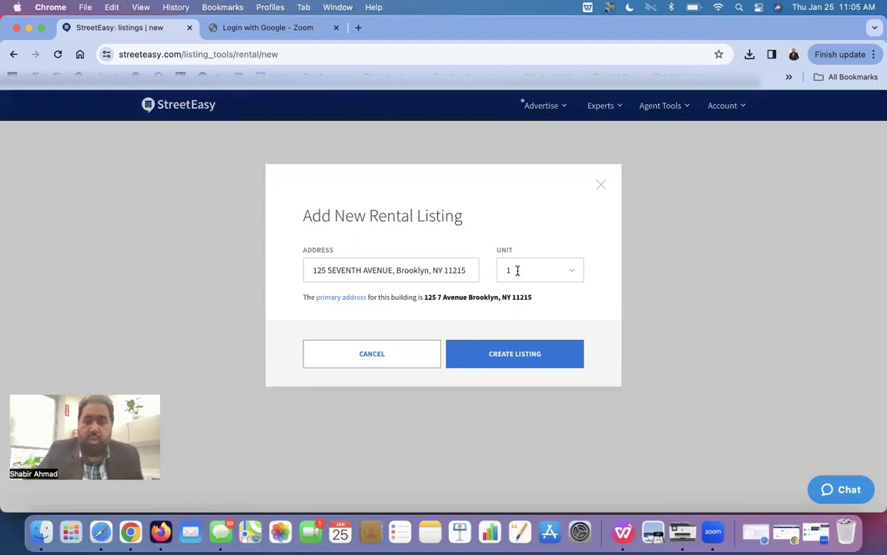
left_click(498, 355)
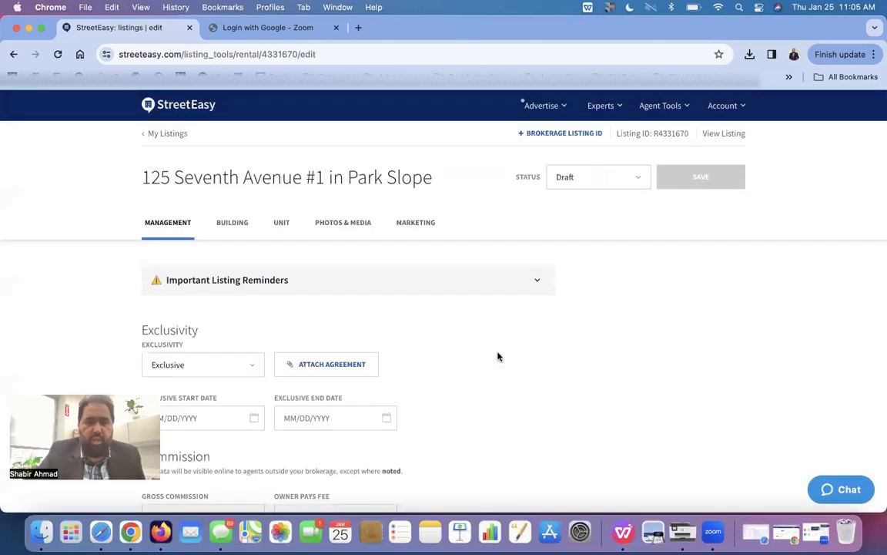
- Keep the listing's exclusivity set to Exclusive
scroll(498, 355, "down", 2)
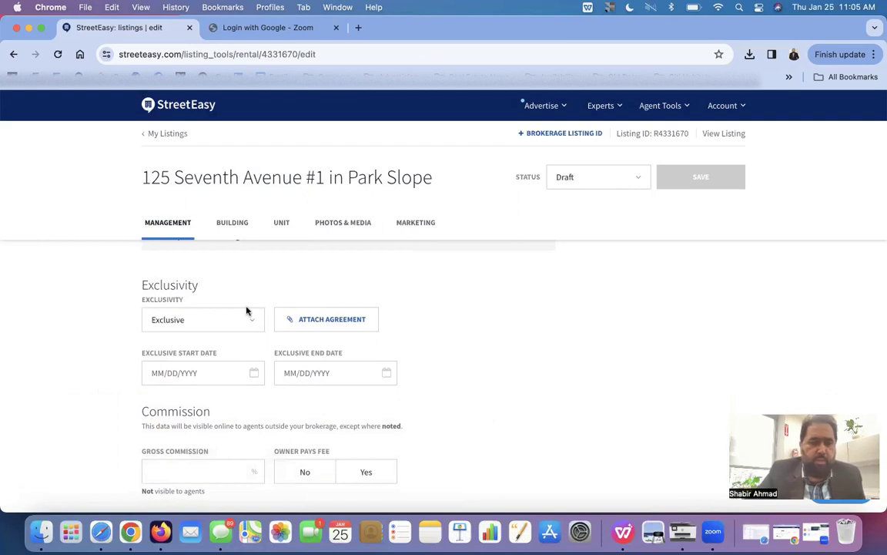
scroll(256, 322, "down", 1)
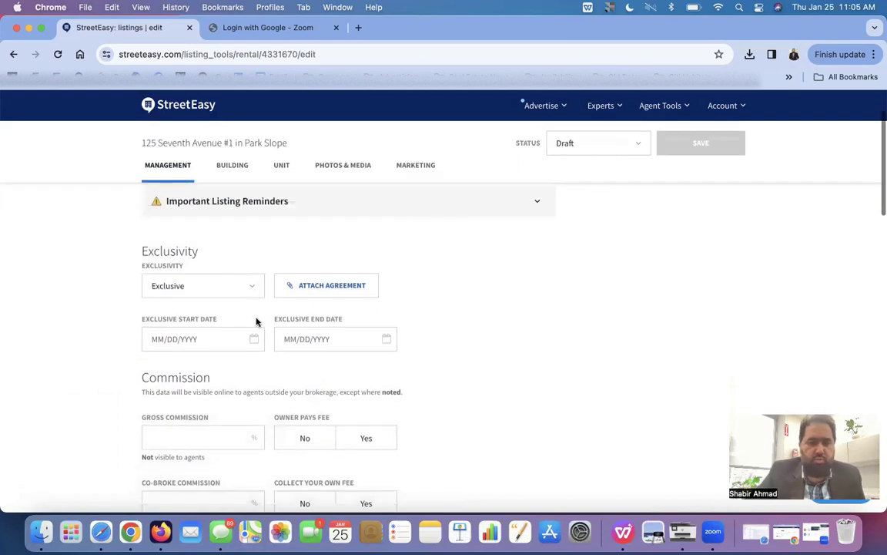
left_click(253, 286)
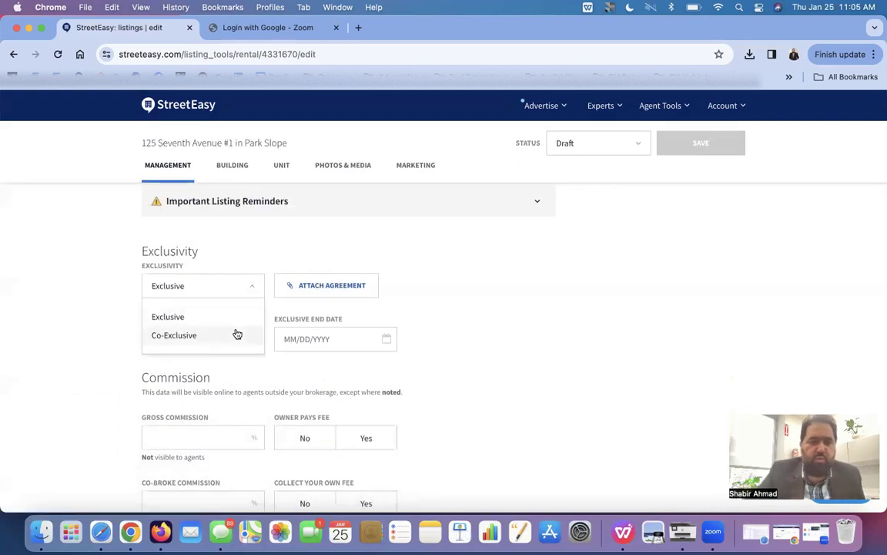
left_click(96, 300)
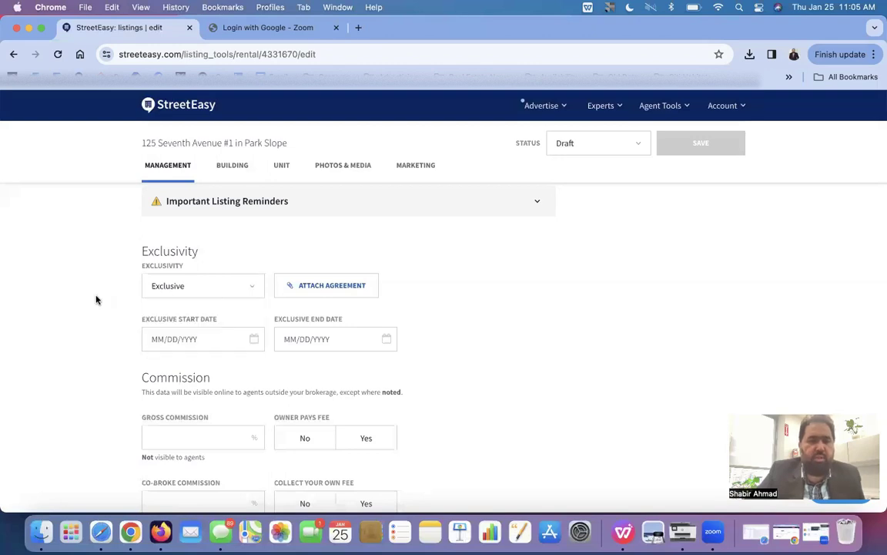
- Set Owner Pays Fee to No under Commission, leaving gross commission empty
scroll(97, 299, "down", 2)
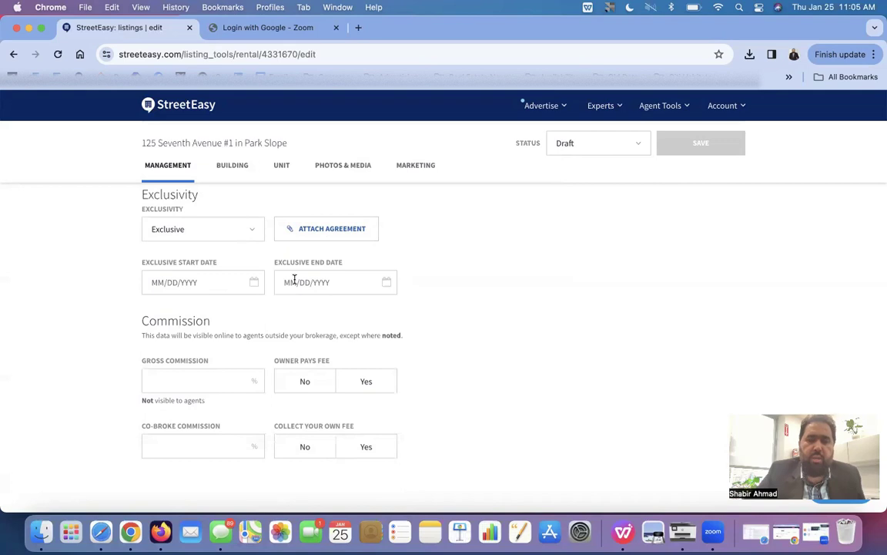
scroll(293, 279, "down", 2)
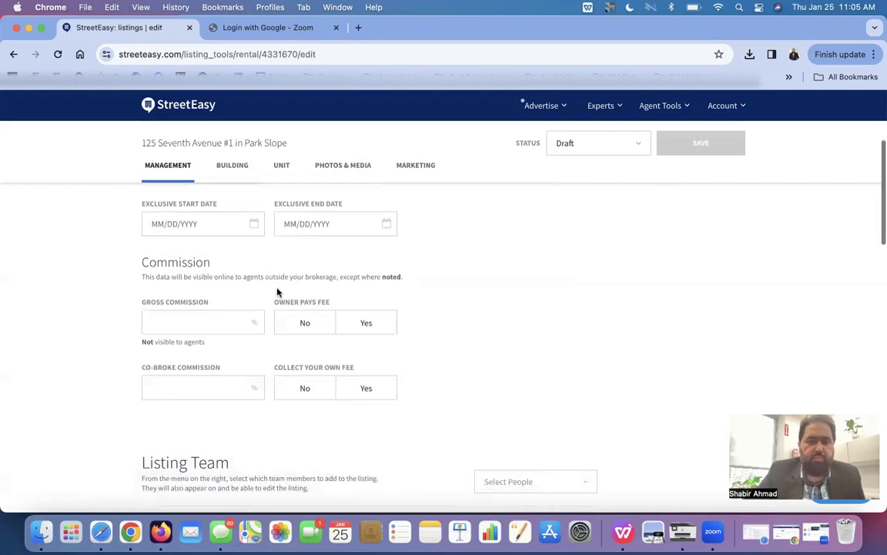
left_click(221, 315)
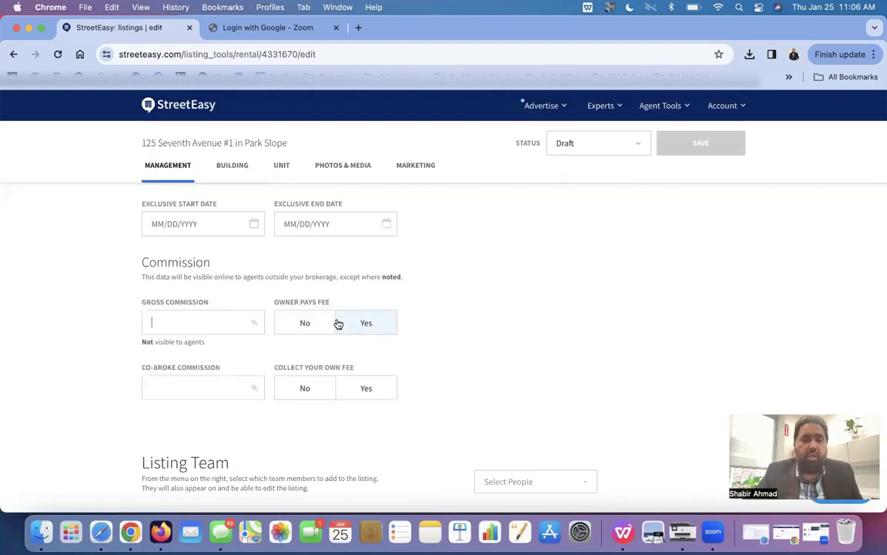
left_click(364, 328)
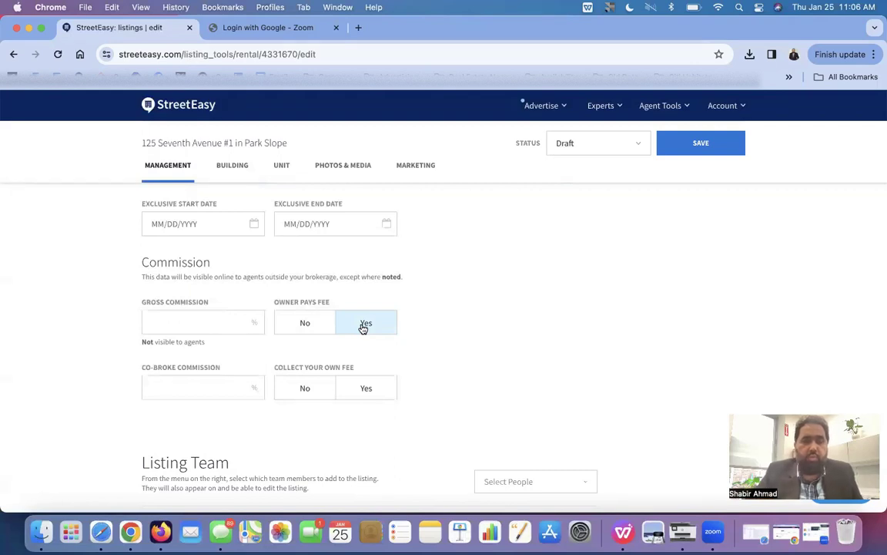
left_click(315, 326)
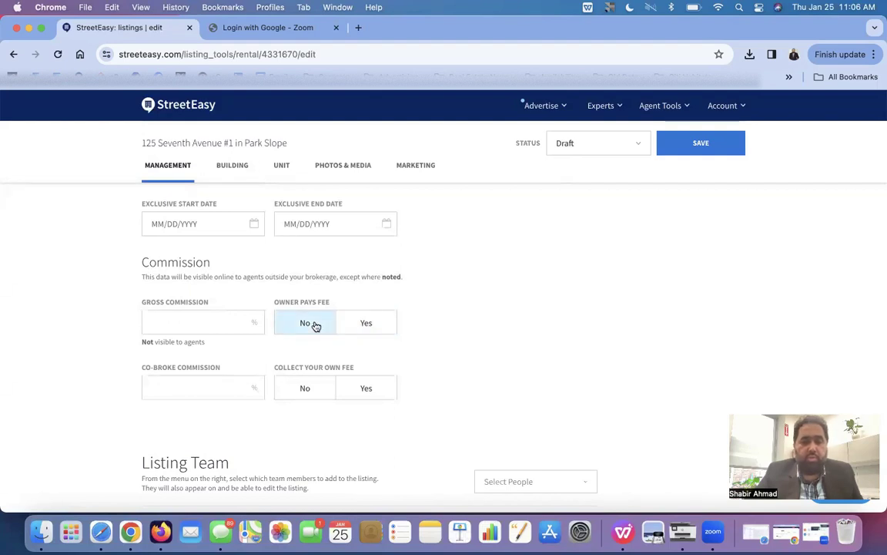
- Check the team in Select People without changes, then tick the license-type affirmation
scroll(315, 326, "down", 6)
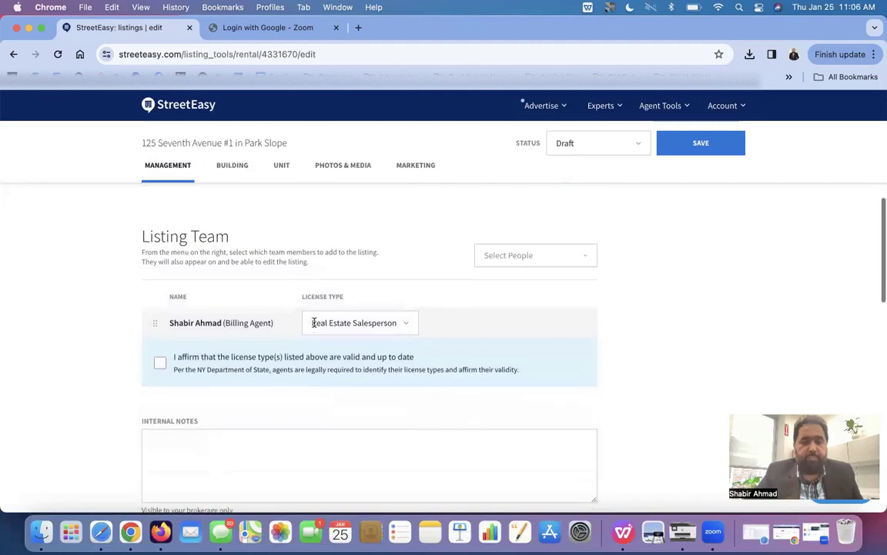
left_click(522, 257)
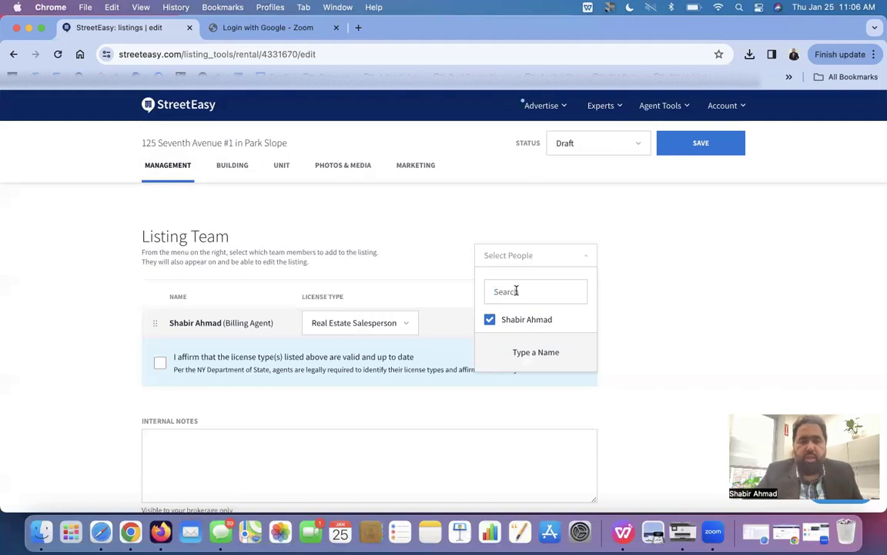
left_click(675, 313)
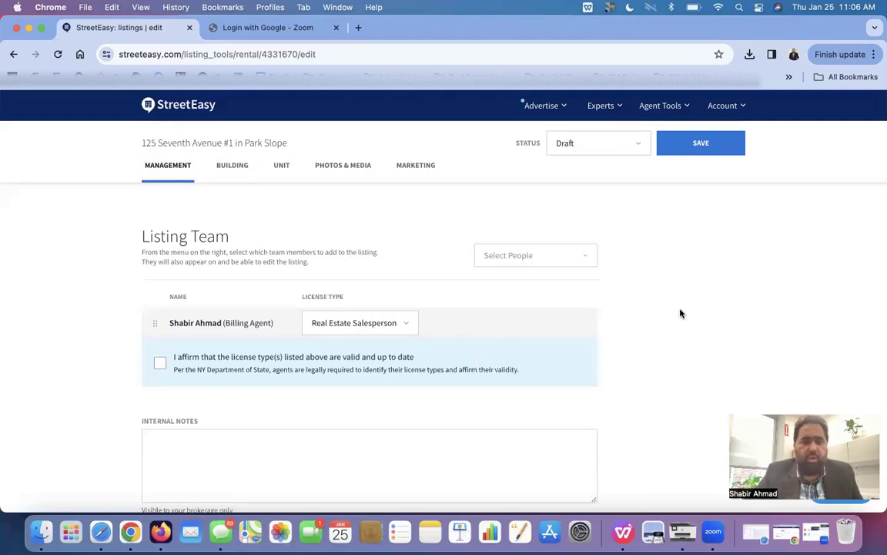
scroll(671, 268, "down", 3)
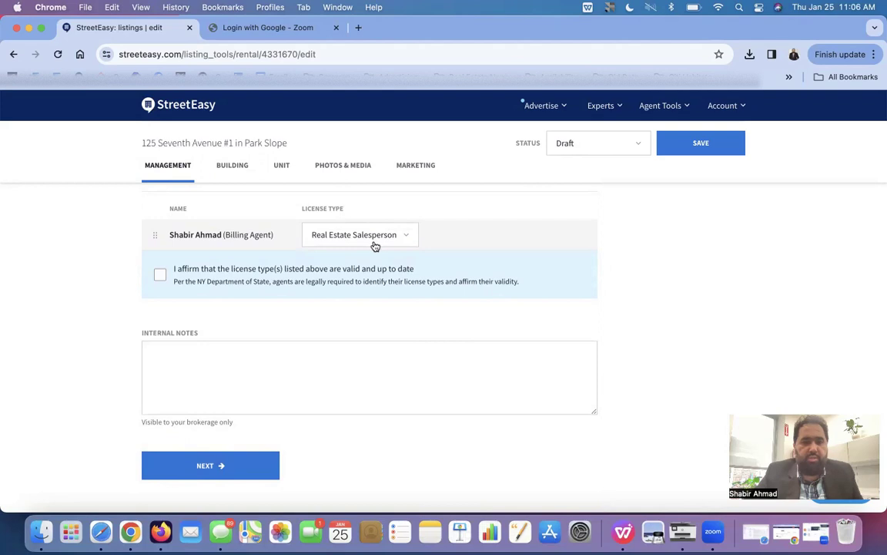
left_click(159, 275)
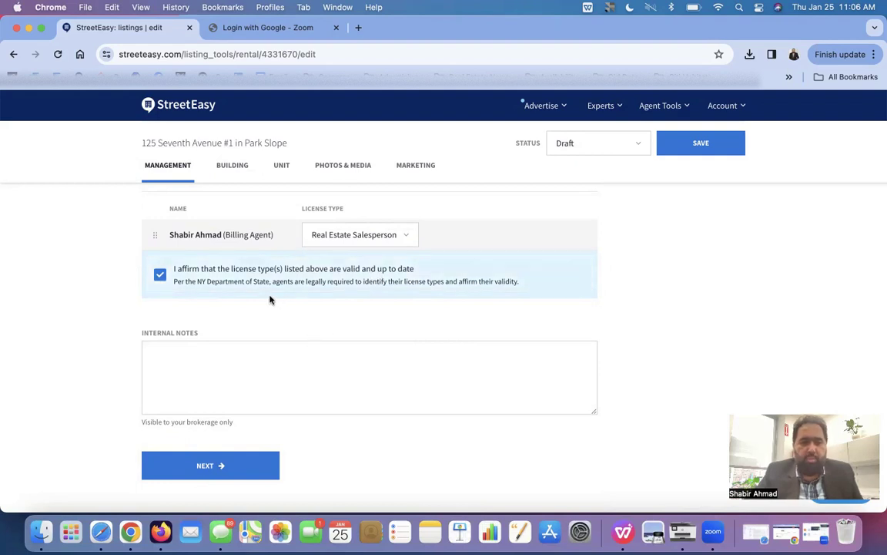
scroll(252, 367, "up", 3)
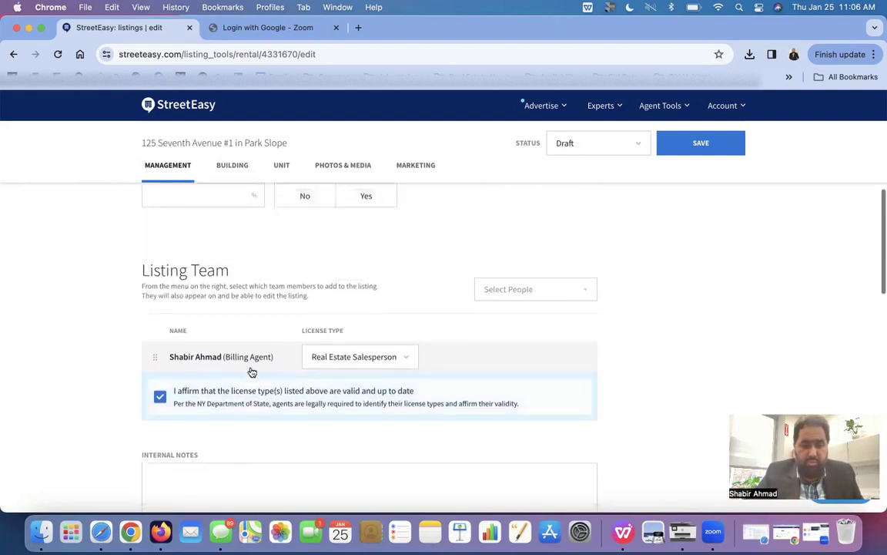
- Continue to the Building section and tick Pets Allowed
scroll(252, 372, "down", 5)
left_click(247, 356)
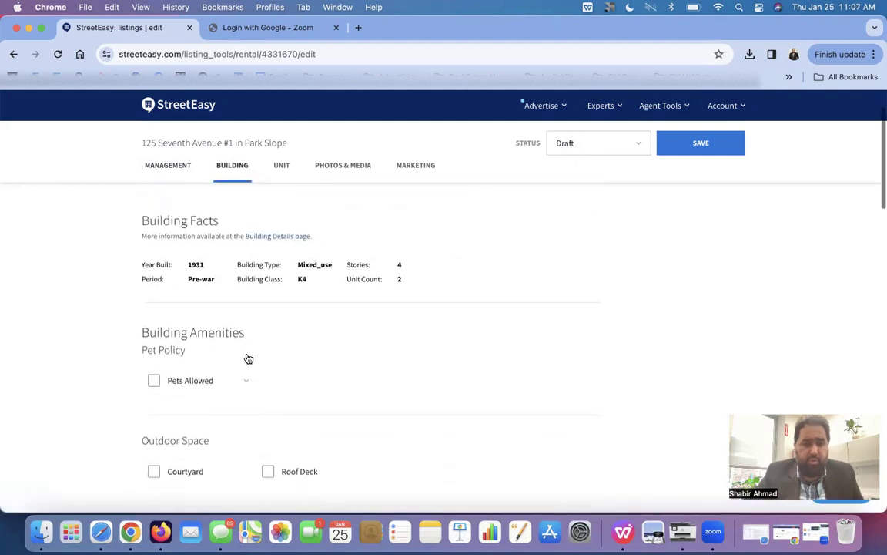
scroll(248, 358, "up", 1)
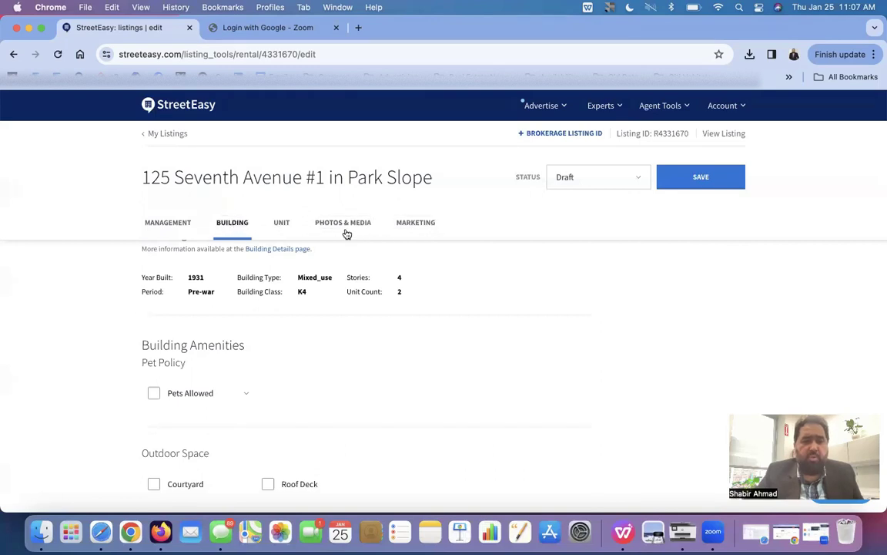
scroll(236, 315, "down", 4)
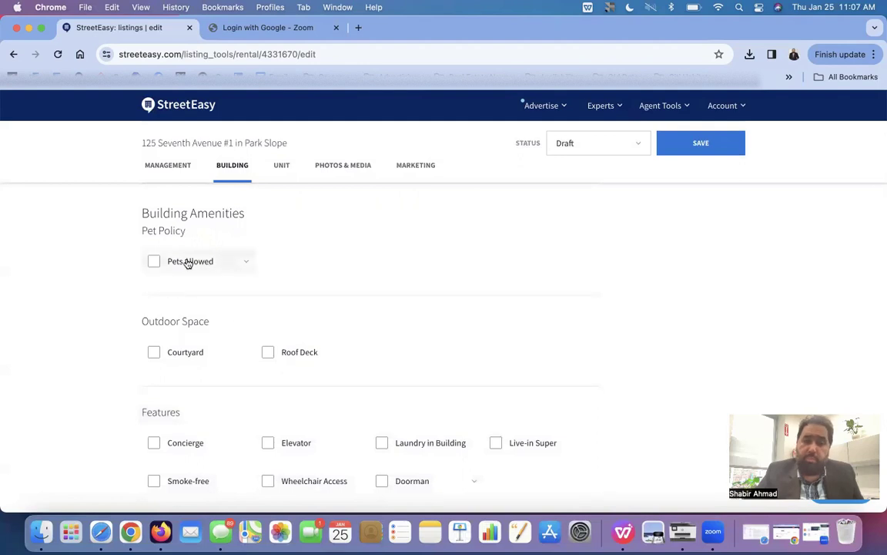
left_click(188, 264)
- Set the pet policy to Cats Only - No Dogs
left_click(249, 262)
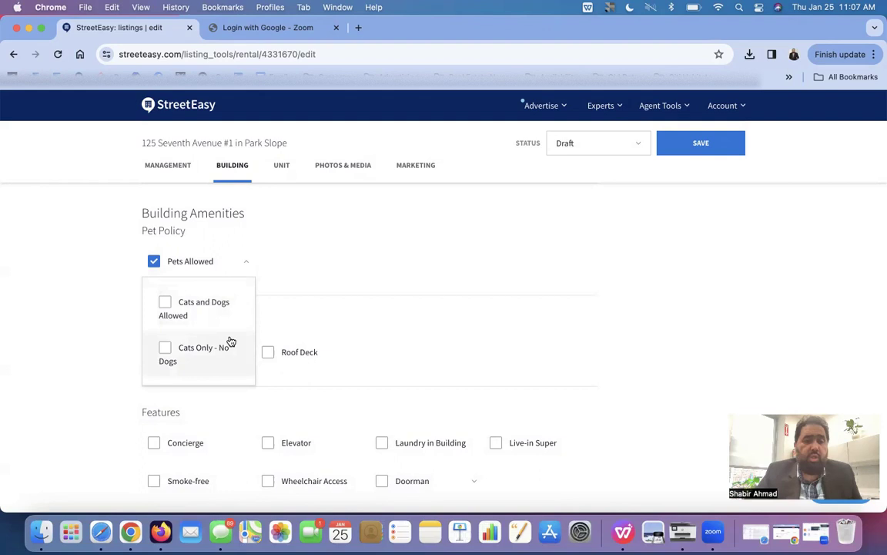
left_click(298, 284)
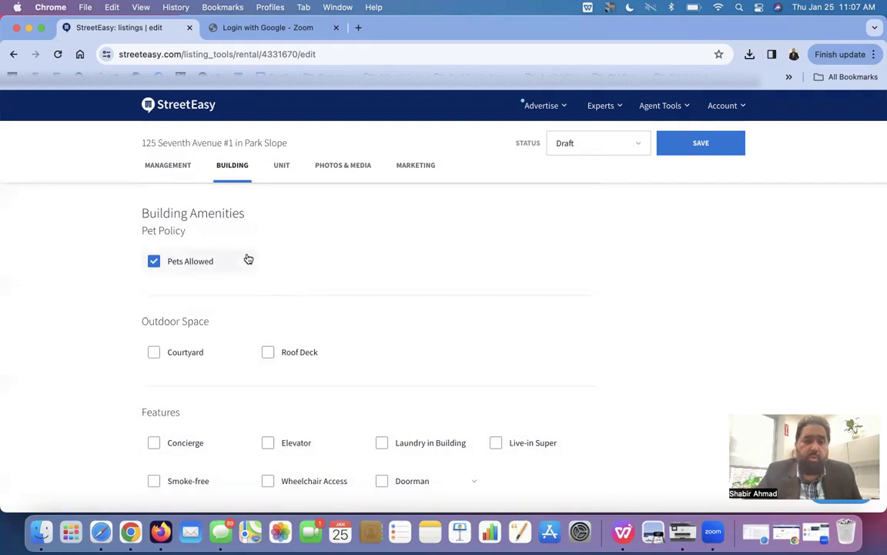
left_click(248, 259)
left_click(196, 351)
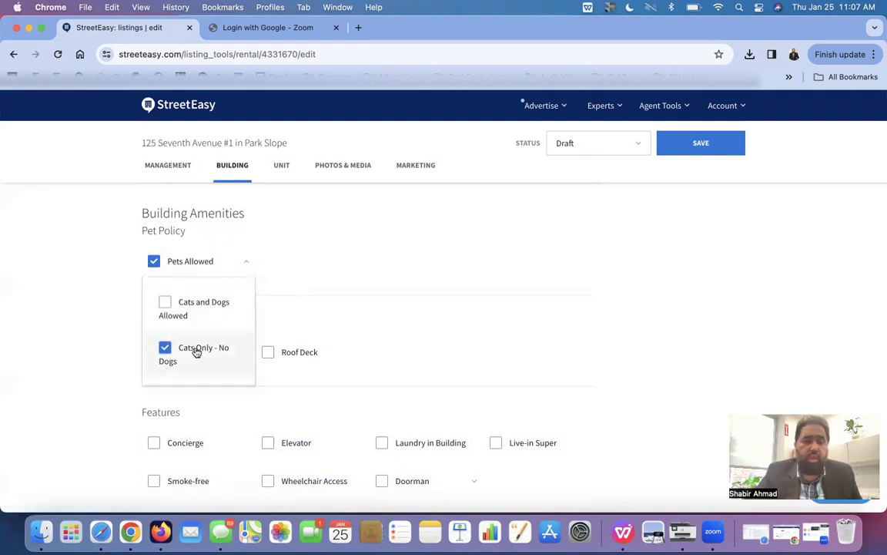
left_click(293, 308)
scroll(292, 308, "down", 2)
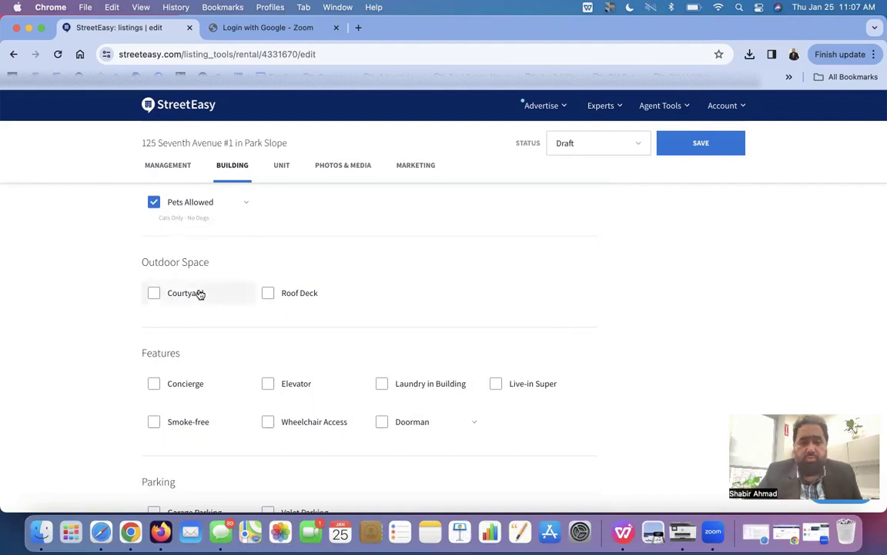
- Tick Laundry in Building under Features and Bike Room under Storage
scroll(199, 294, "down", 3)
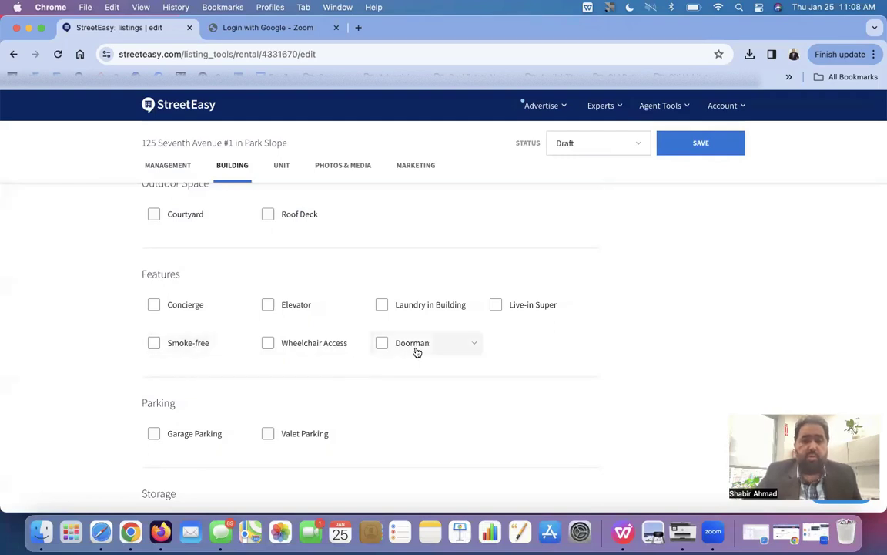
left_click(423, 308)
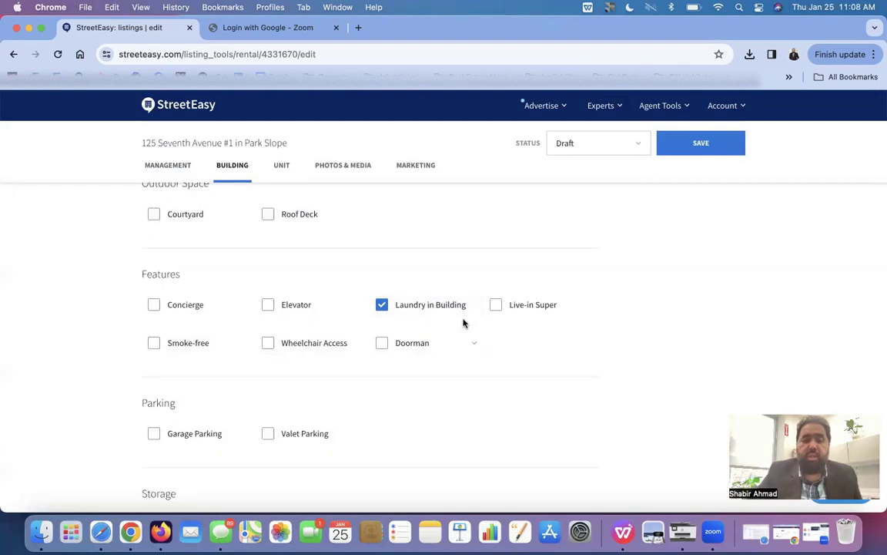
scroll(463, 320, "down", 2)
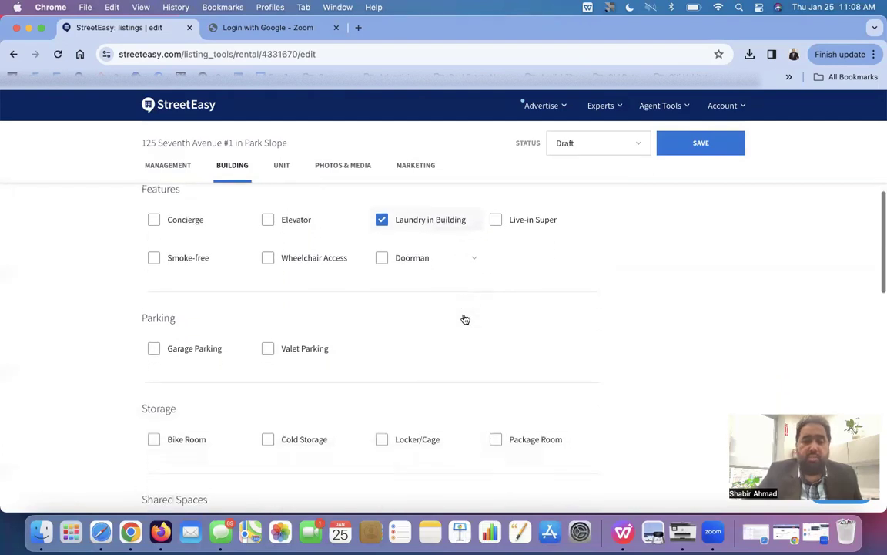
scroll(463, 318, "down", 1)
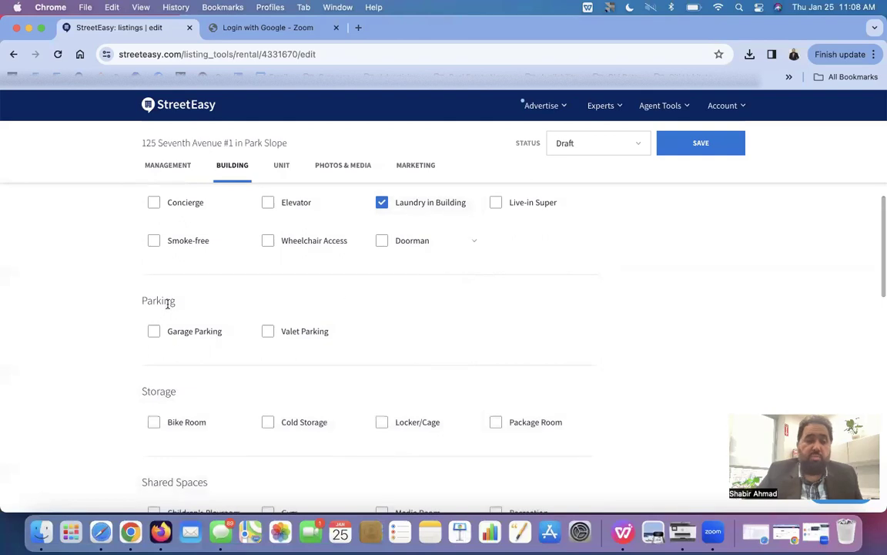
scroll(267, 333, "down", 2)
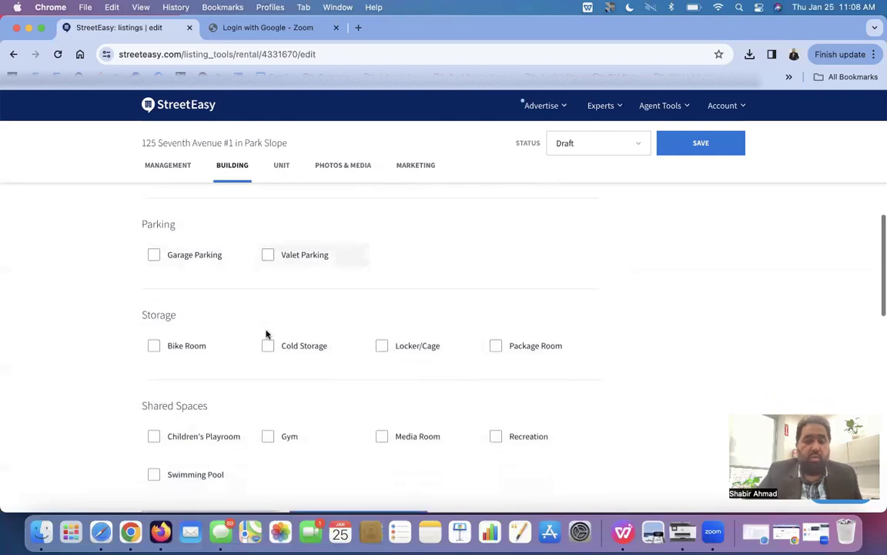
scroll(266, 334, "down", 1)
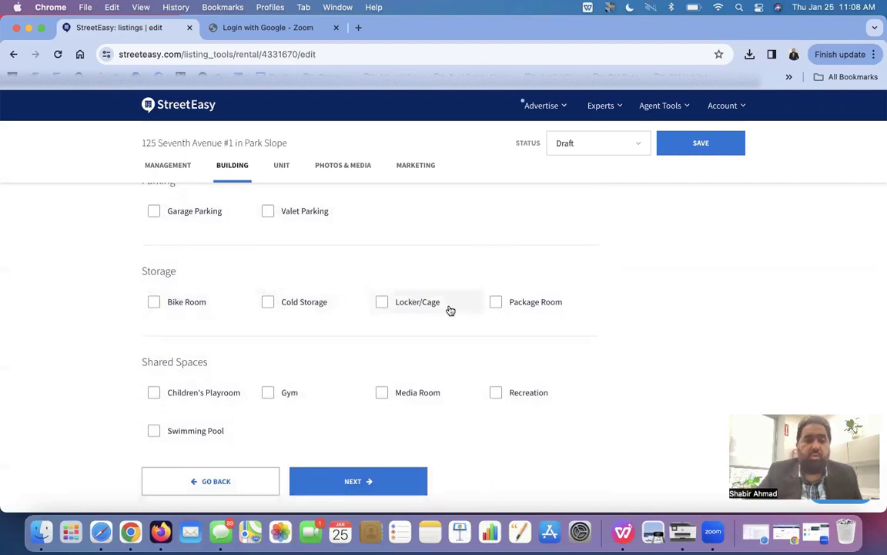
left_click(170, 305)
scroll(171, 306, "down", 2)
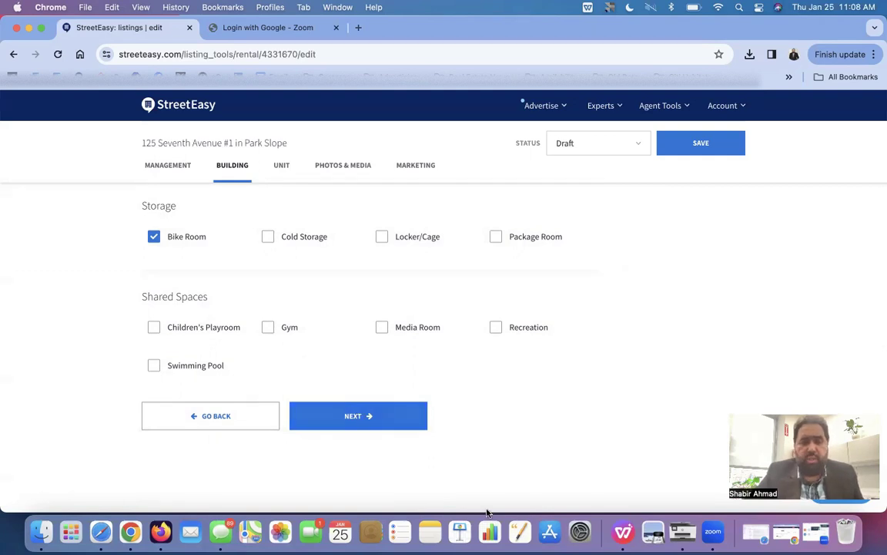
- On the Unit tab, keep Market As on Rental Unit and set Date Available to 02/01/2024
left_click(412, 421)
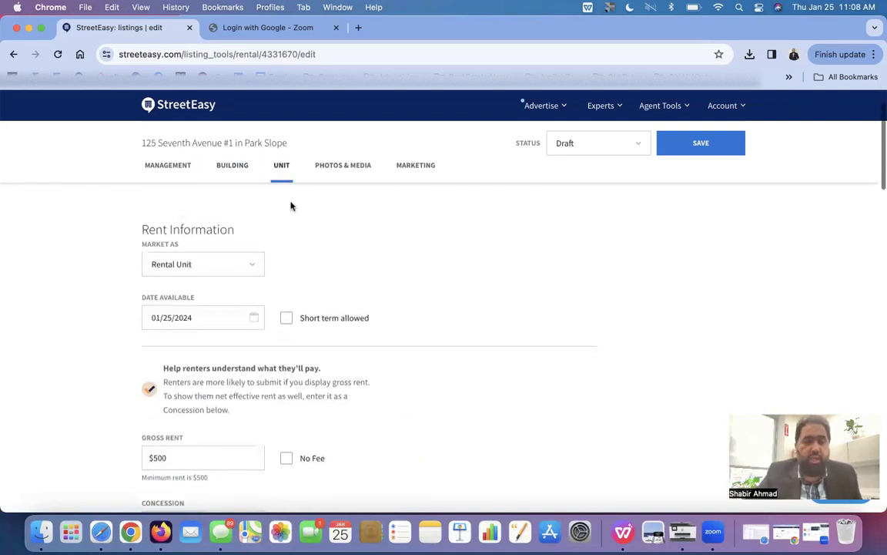
left_click(218, 265)
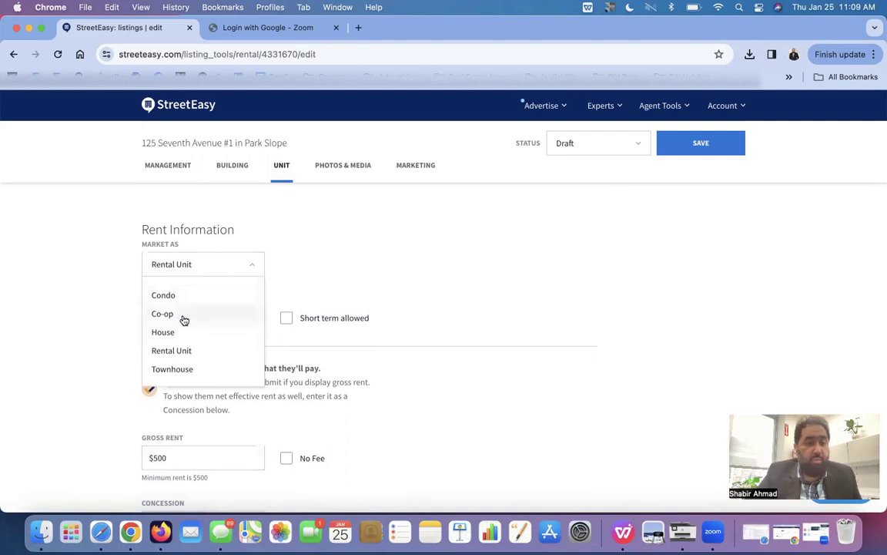
left_click(190, 349)
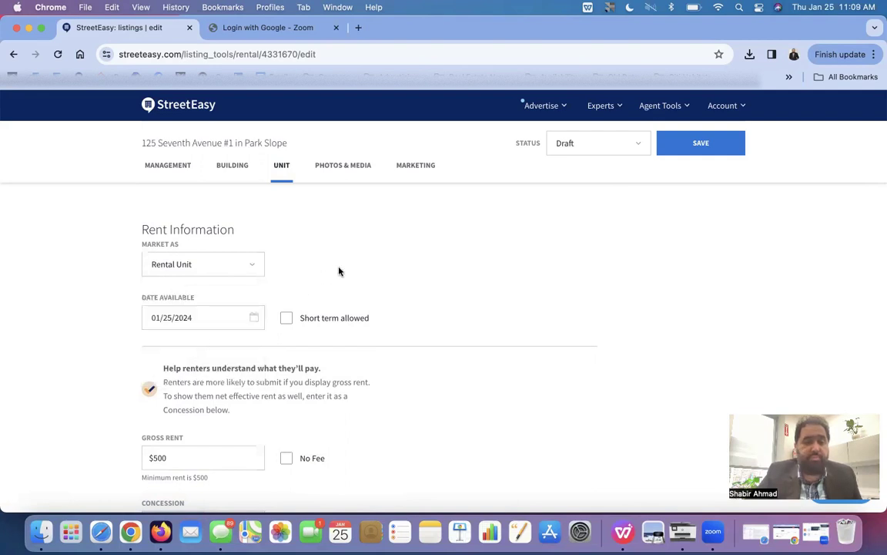
scroll(339, 271, "down", 2)
left_click(235, 269)
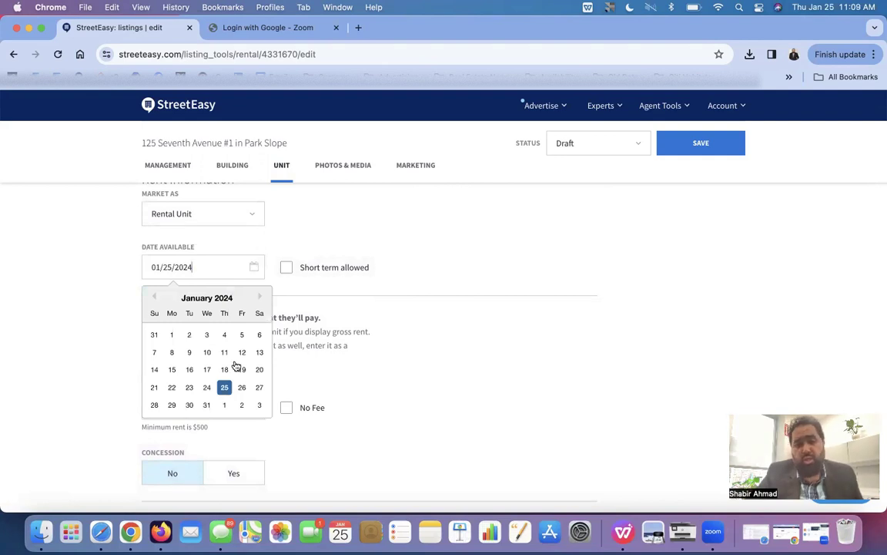
left_click(225, 405)
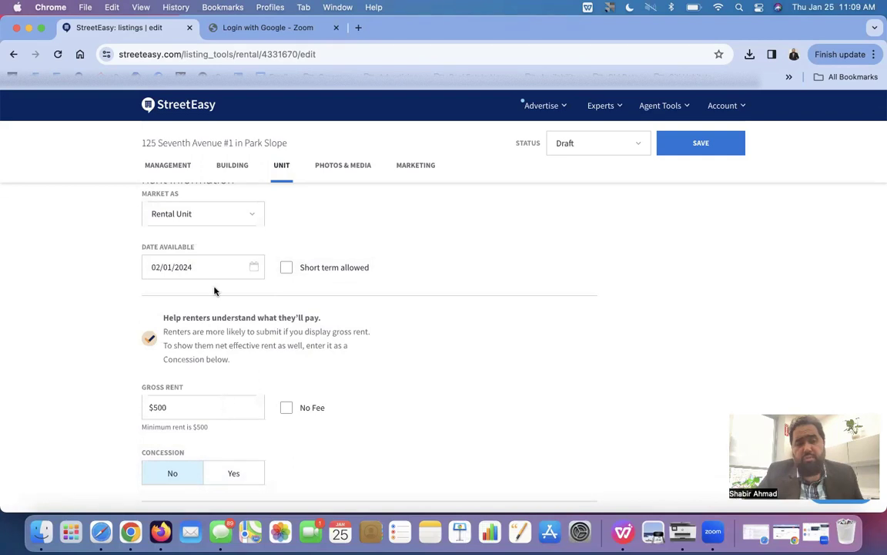
scroll(216, 283, "down", 1)
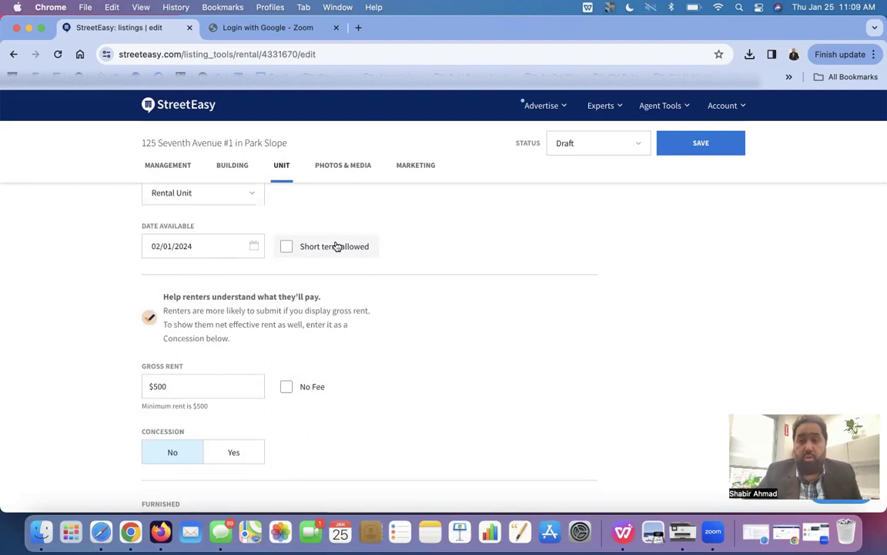
scroll(417, 308, "down", 2)
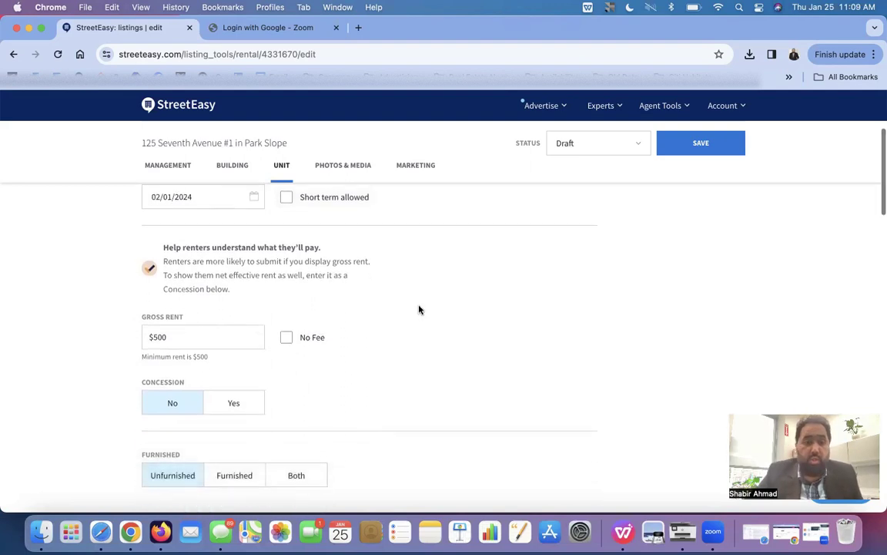
- Change the gross rent from $500 to $2,900, leaving No Fee unchecked
triple_click(210, 328)
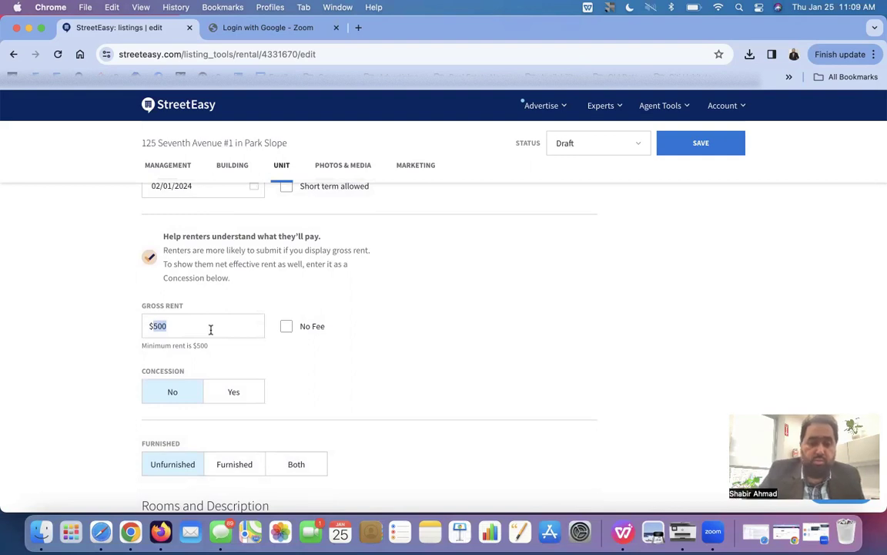
type("2")
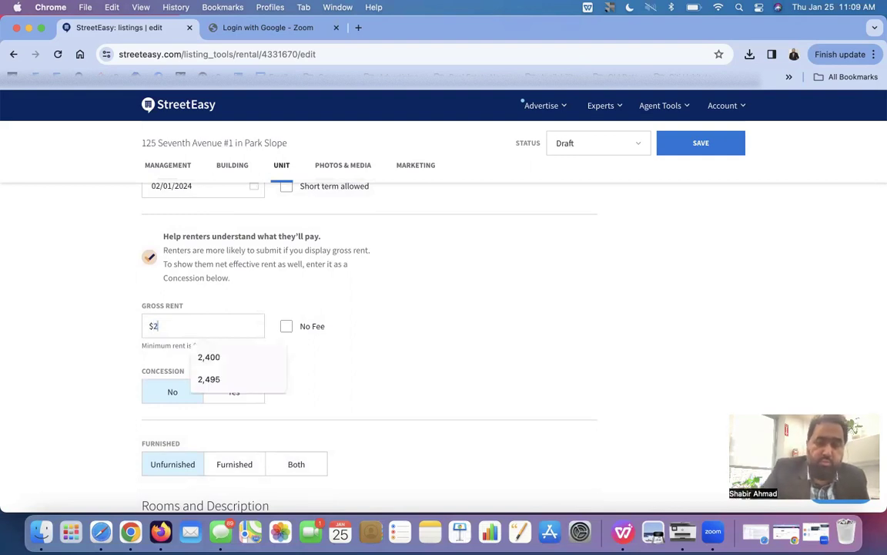
type(",900")
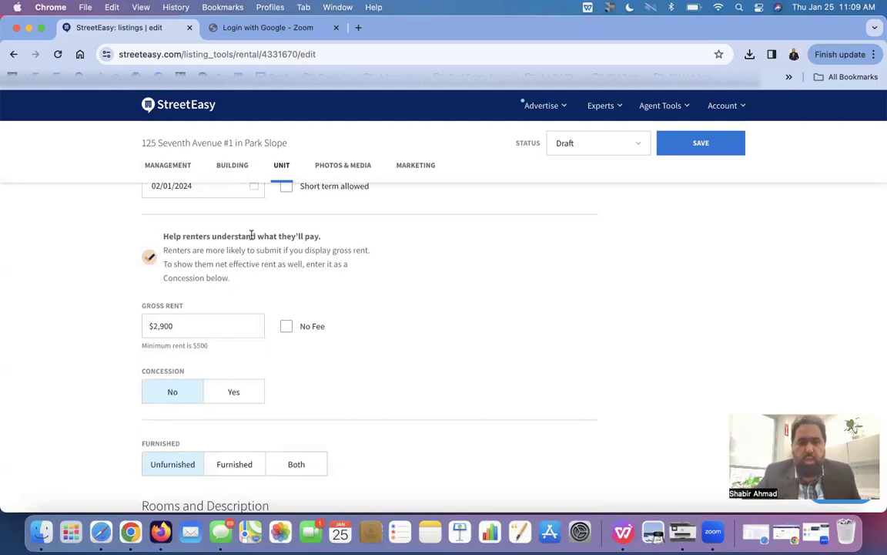
left_click(304, 331)
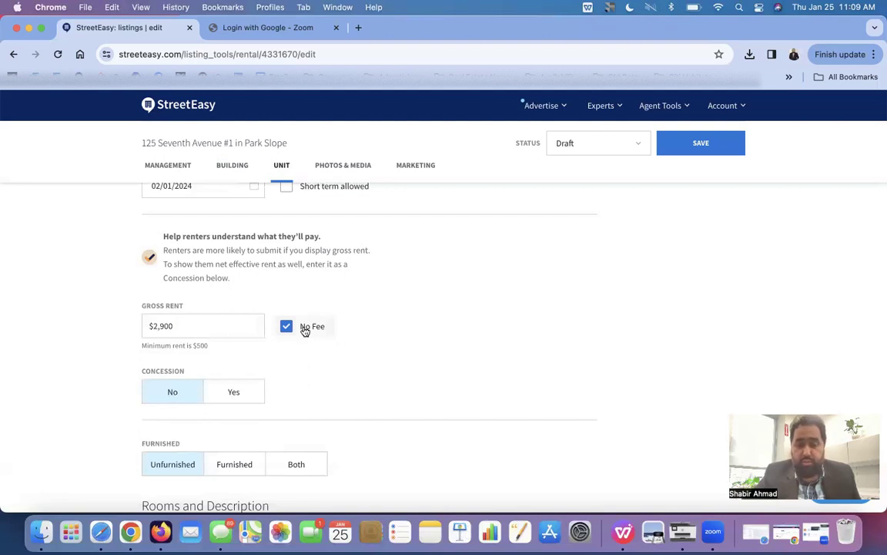
left_click(305, 331)
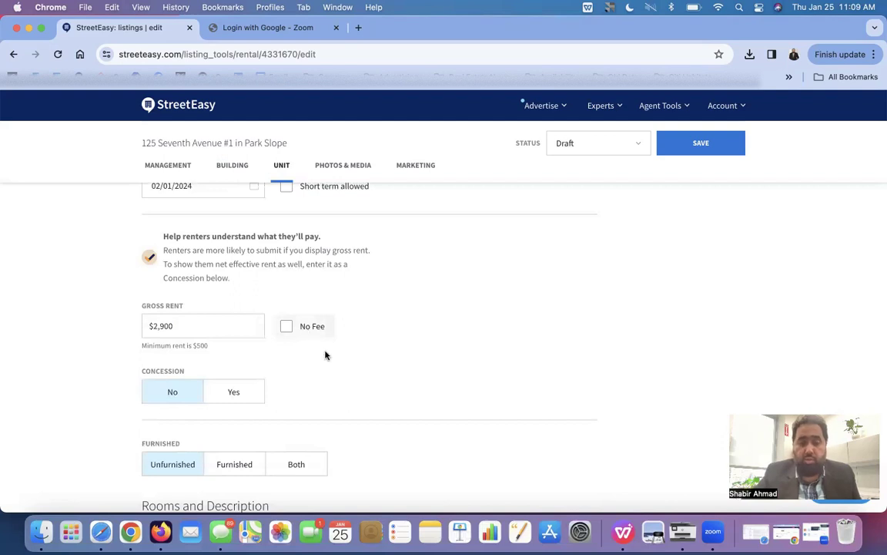
scroll(336, 362, "down", 2)
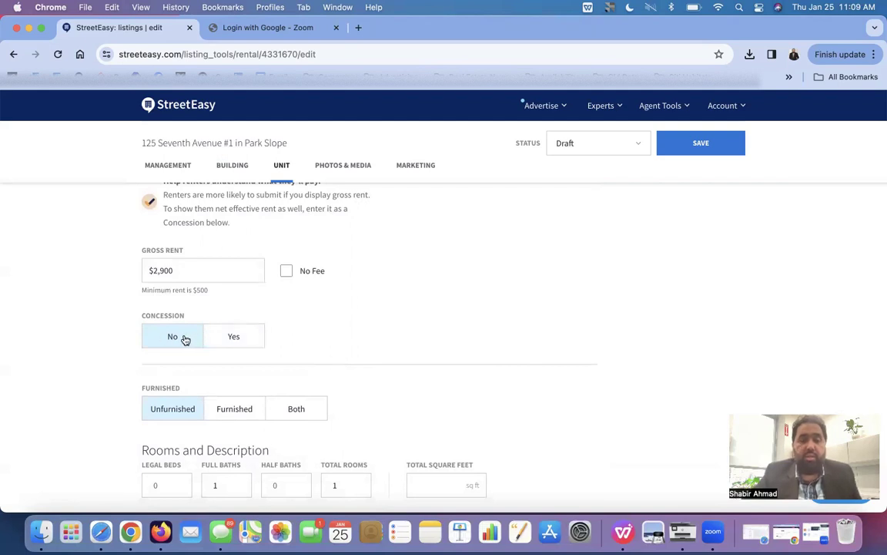
left_click(235, 341)
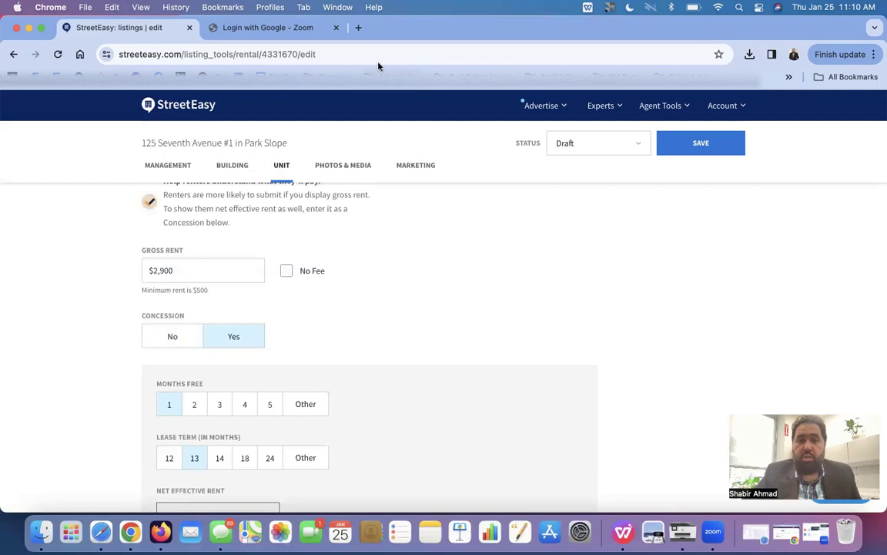
left_click(652, 9)
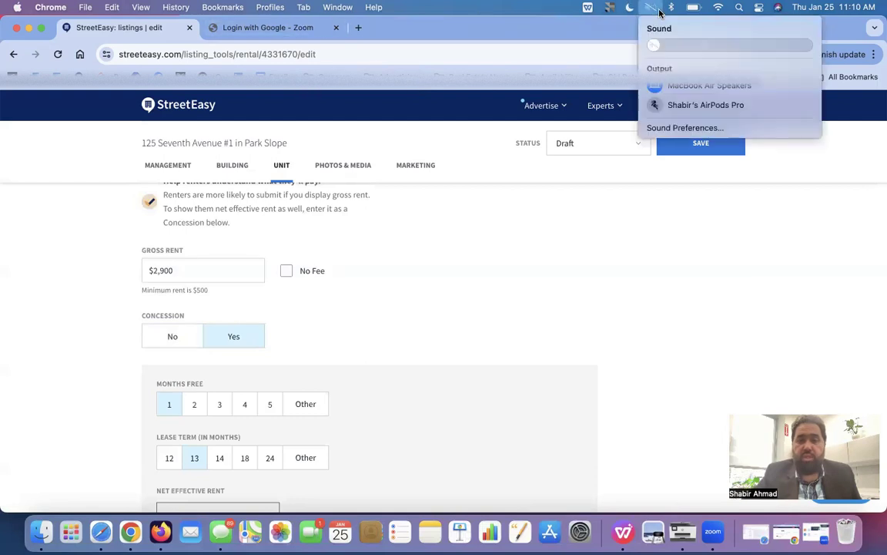
left_click(722, 45)
left_click(311, 46)
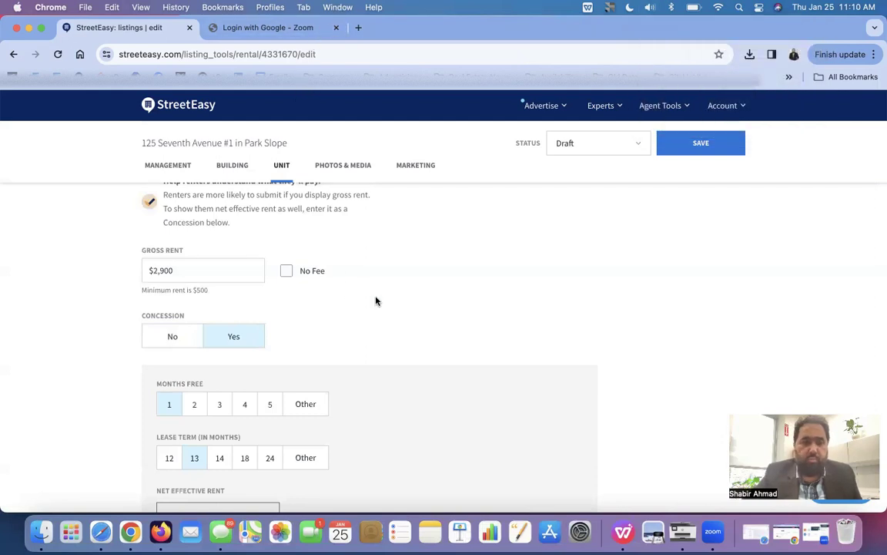
scroll(370, 330, "down", 2)
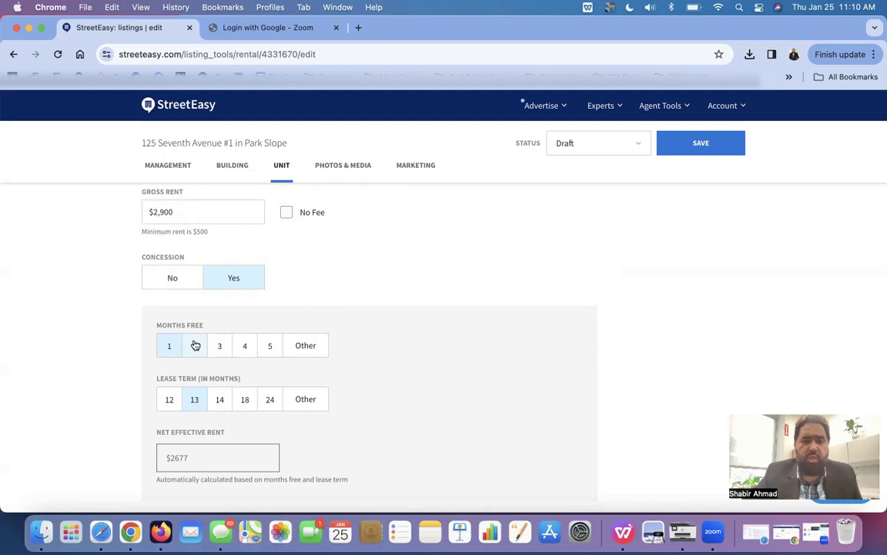
left_click(196, 345)
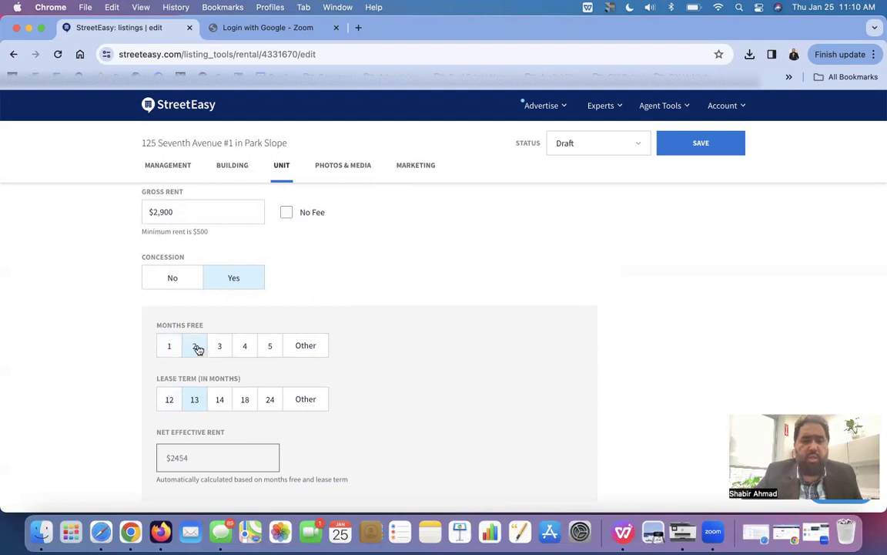
left_click(170, 399)
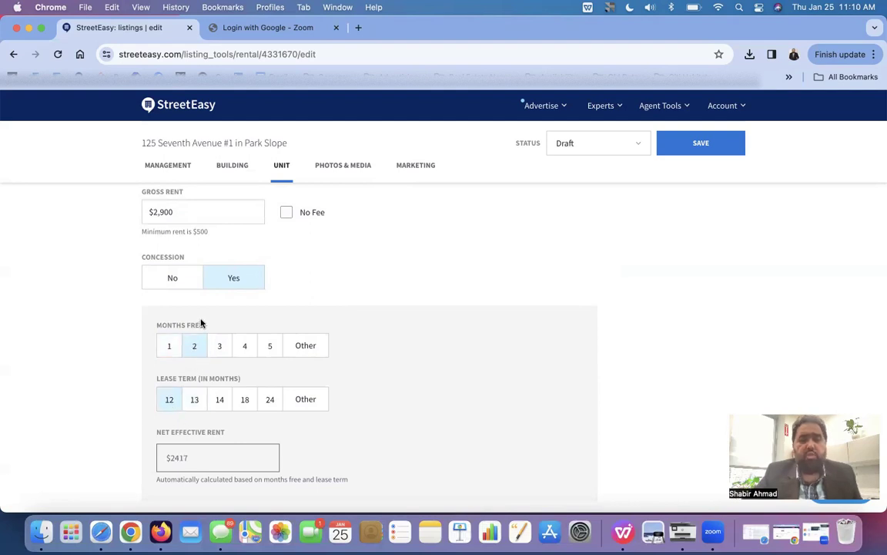
left_click(221, 399)
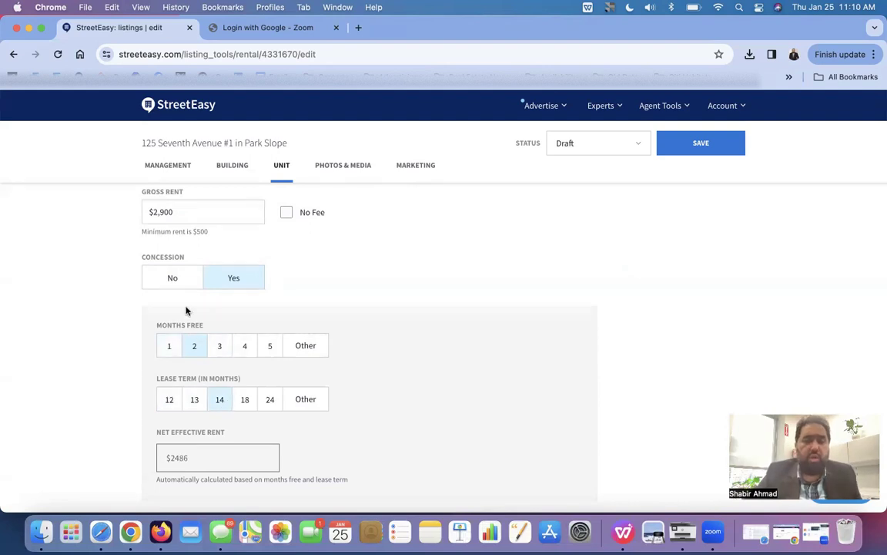
left_click(172, 280)
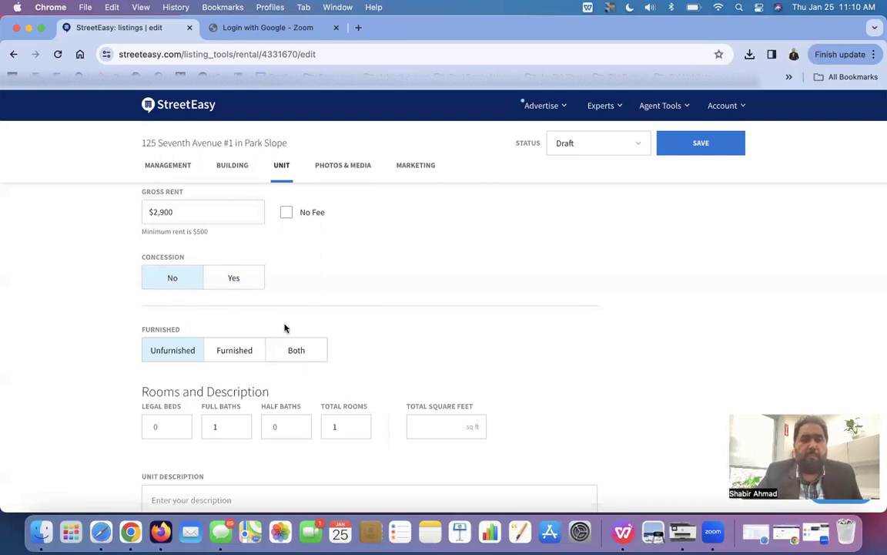
- Enter 1 legal bedroom and 3 total rooms
scroll(285, 328, "down", 2)
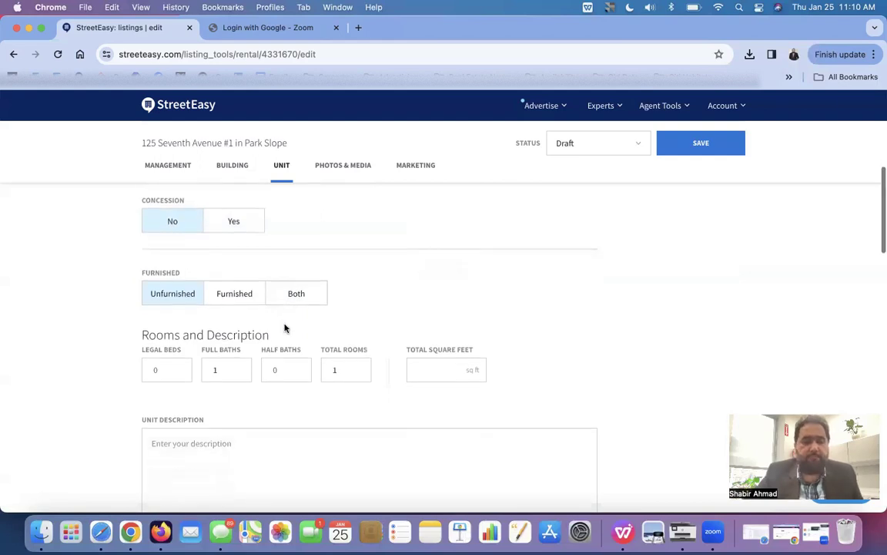
left_click(170, 367)
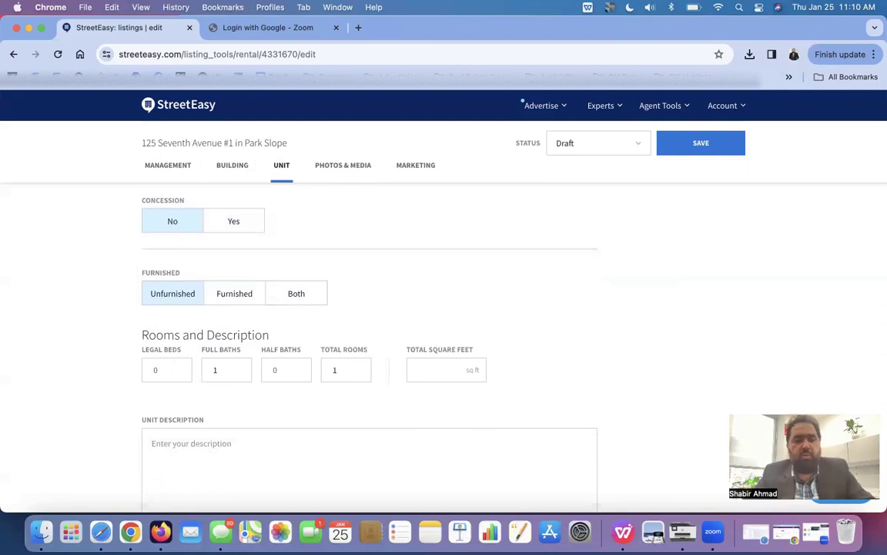
type("1")
left_click(334, 369)
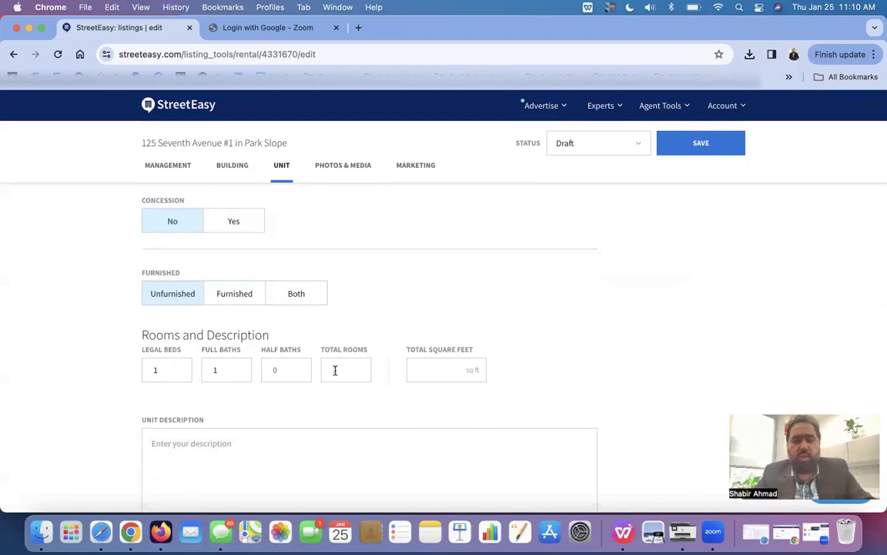
type("1")
left_click(239, 369)
left_click(347, 369)
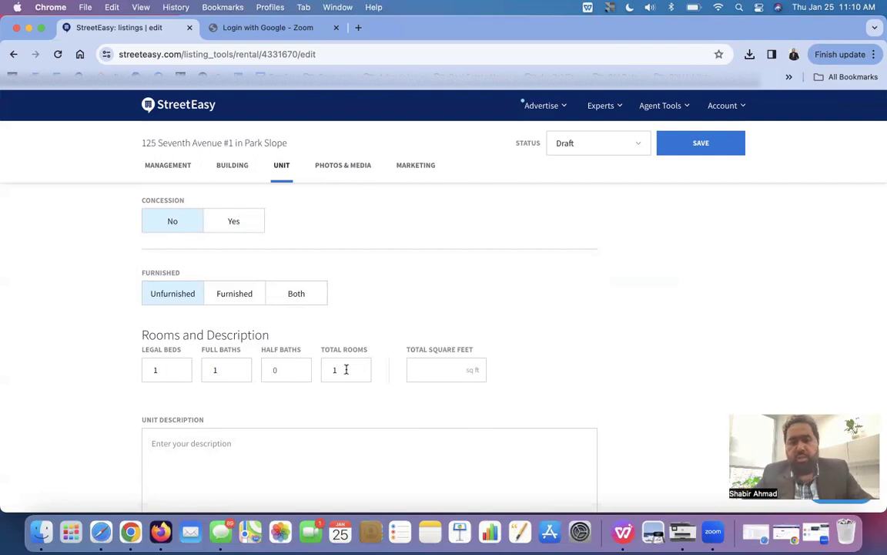
key("BackSpace")
type("3")
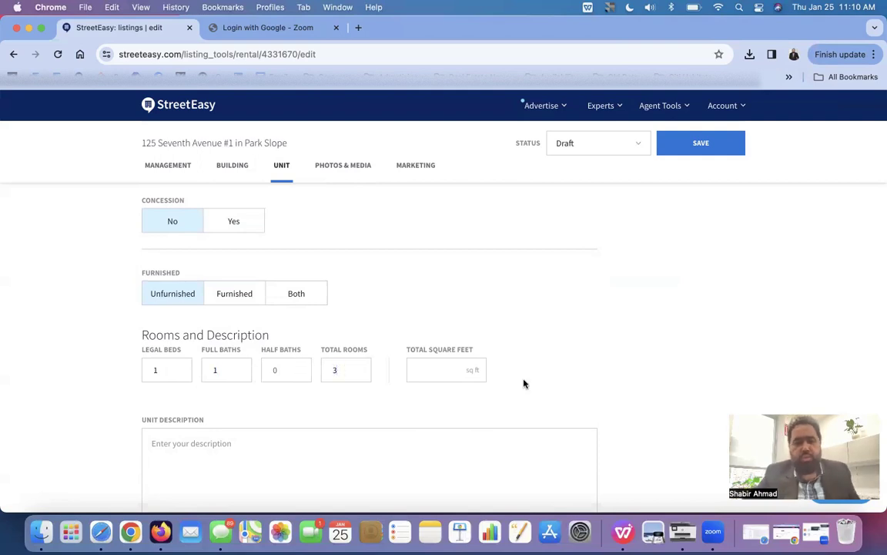
left_click(458, 368)
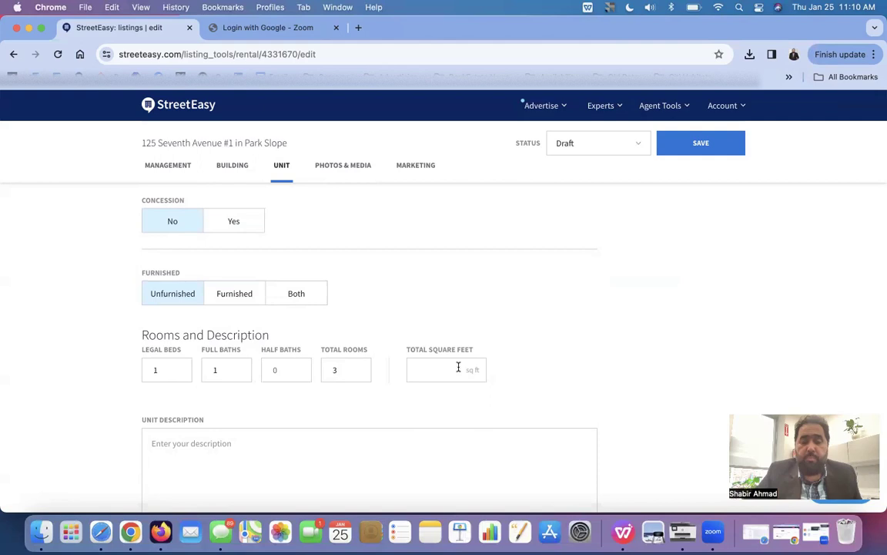
- Write 'Testing' as the unit description
scroll(458, 367, "down", 1)
scroll(459, 368, "down", 3)
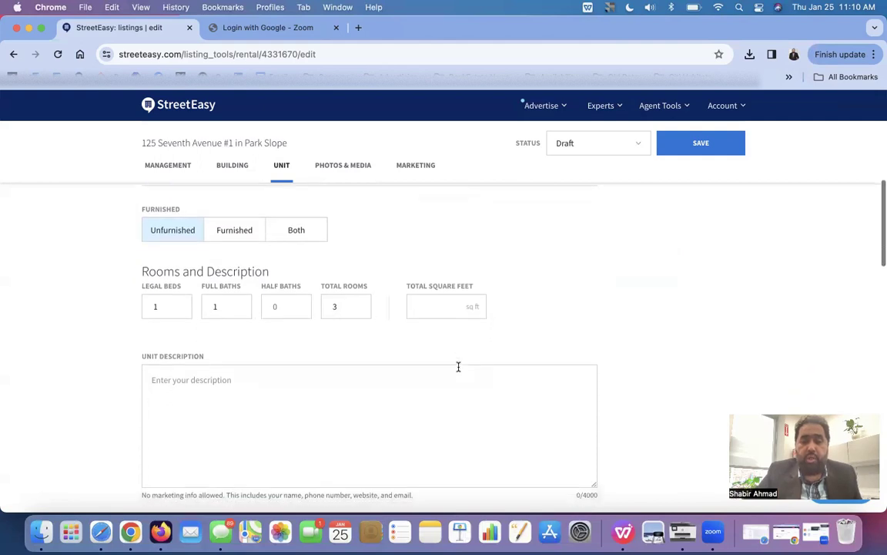
left_click(442, 388)
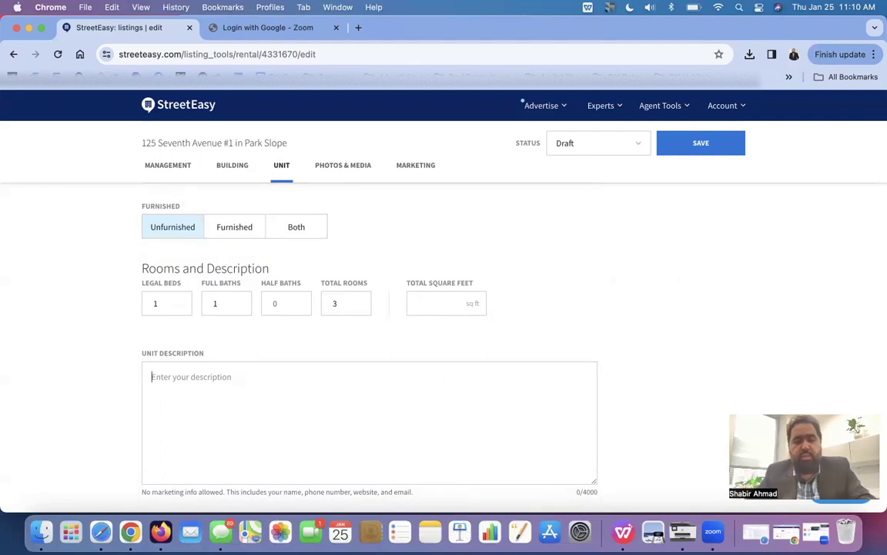
type("Testing")
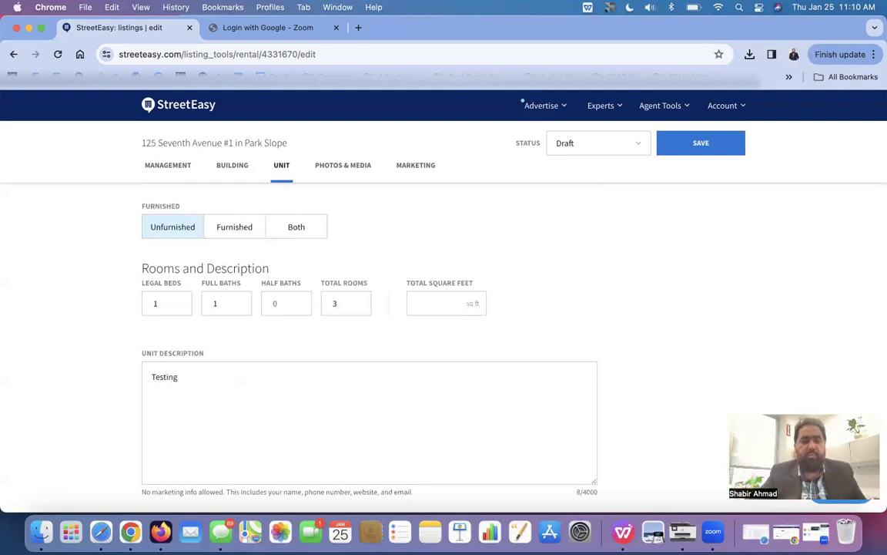
- Tick Balcony, Dishwasher, Washer/Dryer in Unit and Hardwood Floors
scroll(394, 405, "down", 5)
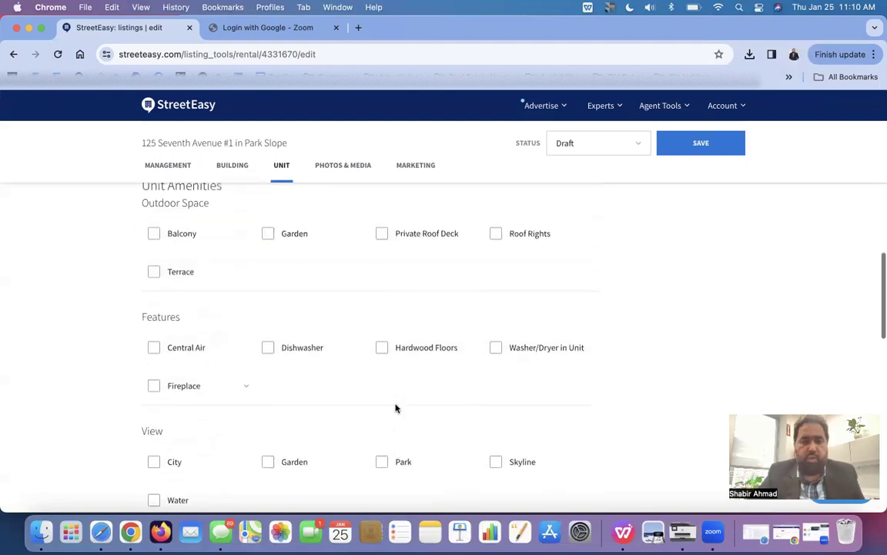
scroll(396, 408, "up", 2)
scroll(396, 407, "up", 1)
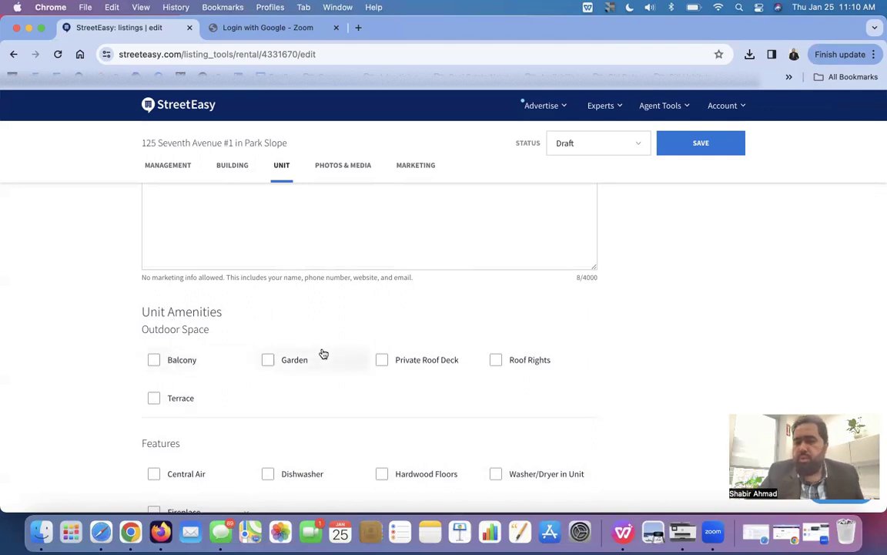
scroll(275, 394, "down", 1)
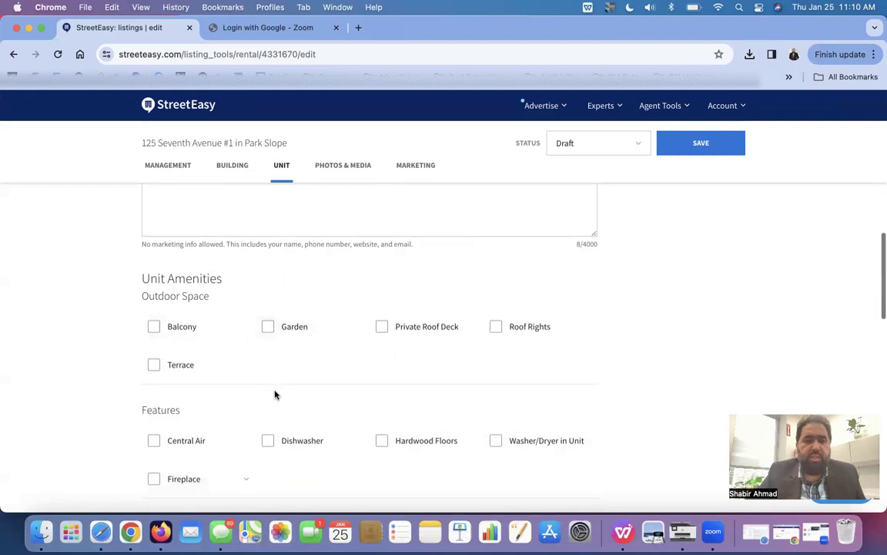
left_click(186, 330)
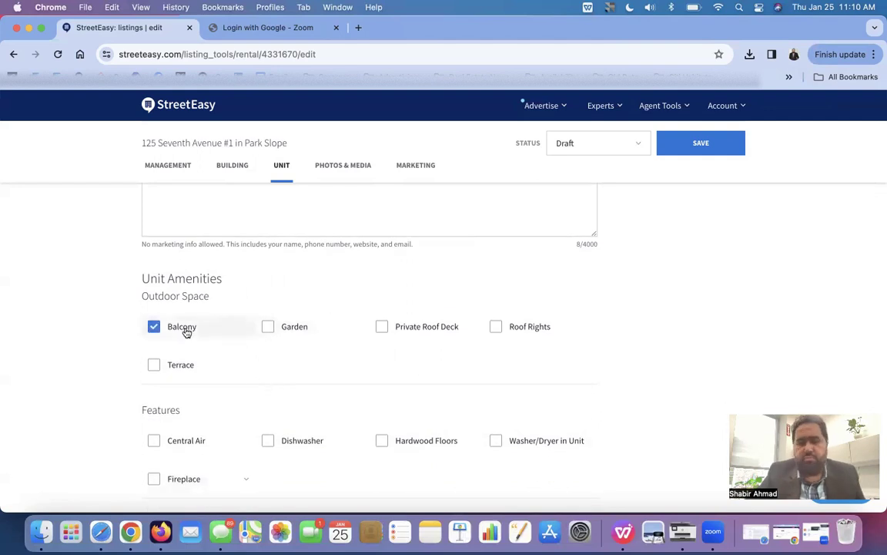
scroll(236, 368, "down", 2)
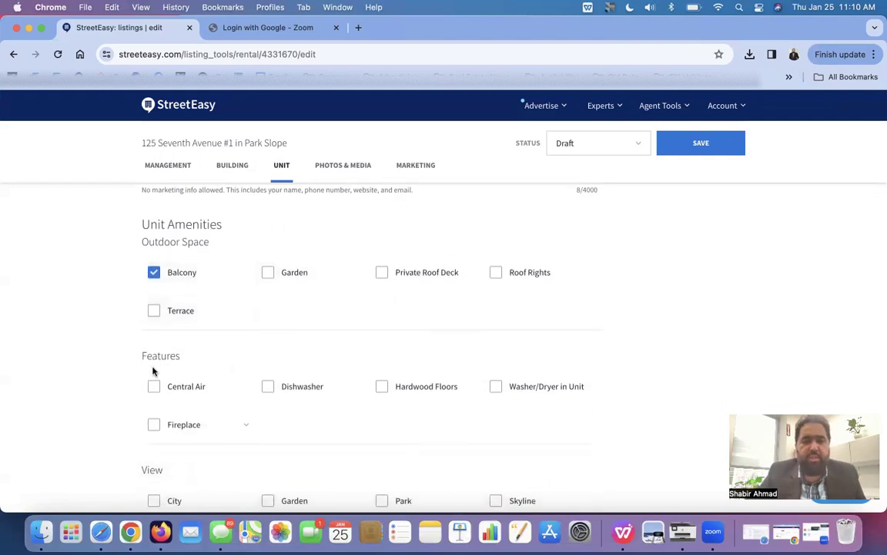
left_click(286, 391)
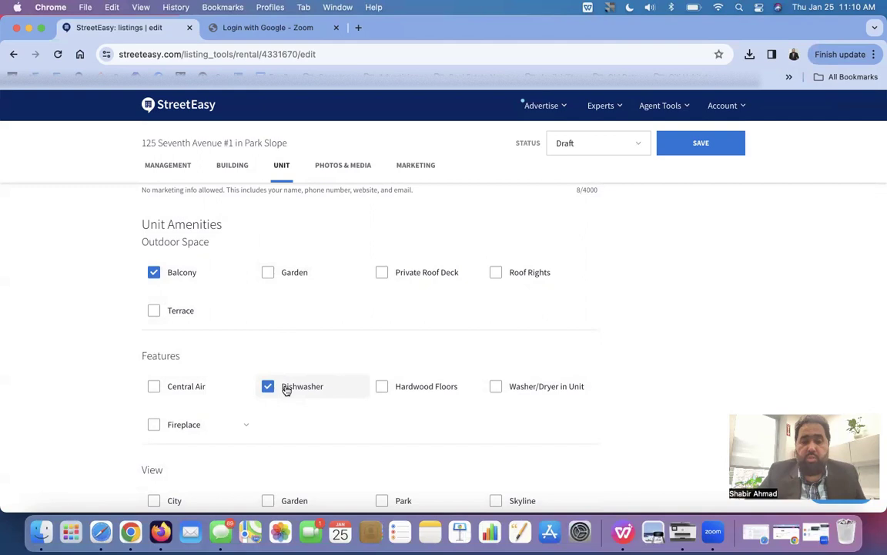
left_click(509, 391)
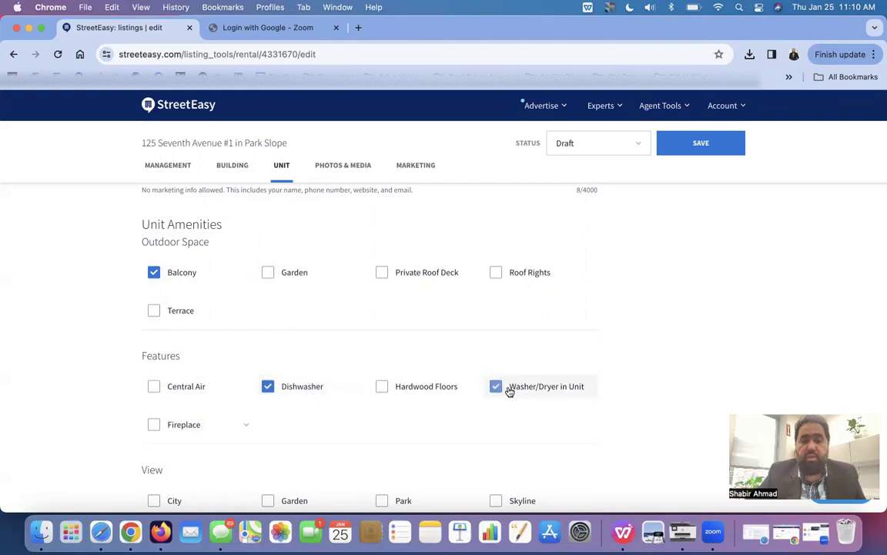
scroll(508, 391, "down", 1)
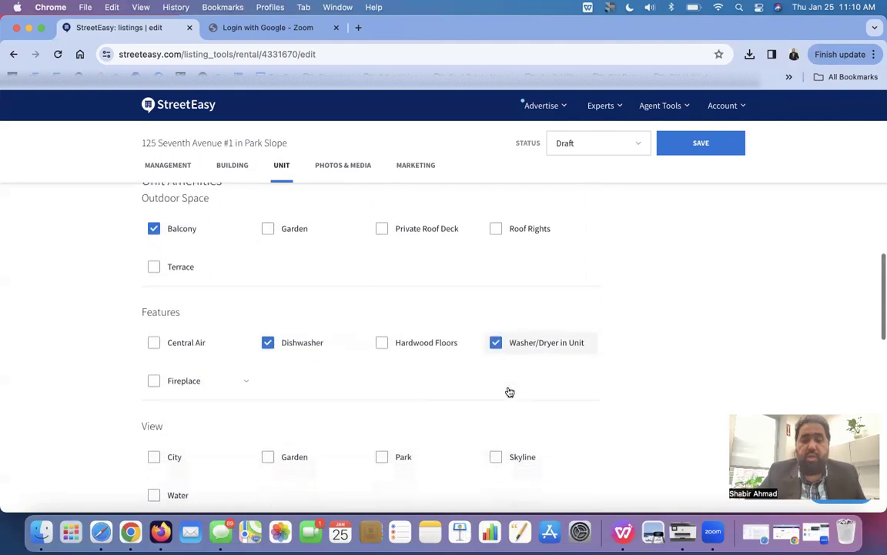
left_click(441, 345)
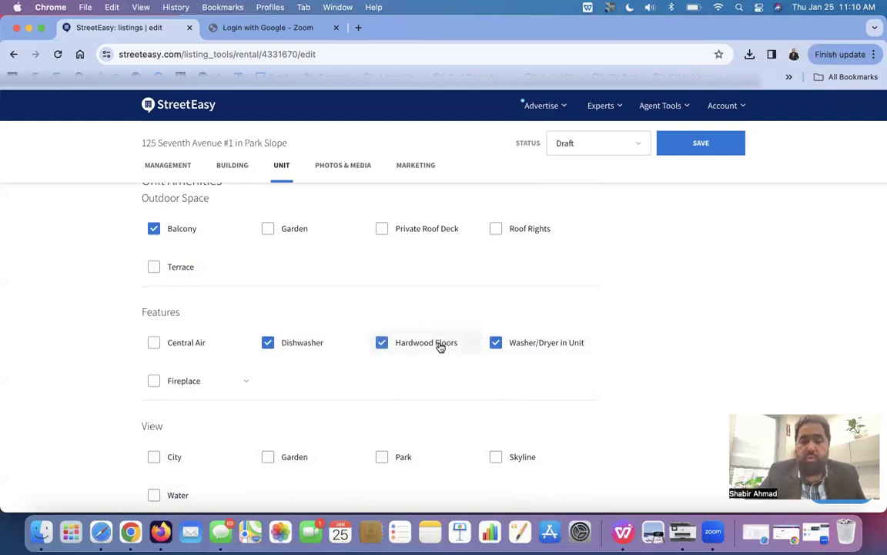
- Select City and Skyline views and continue to Photos & Media
scroll(440, 346, "down", 2)
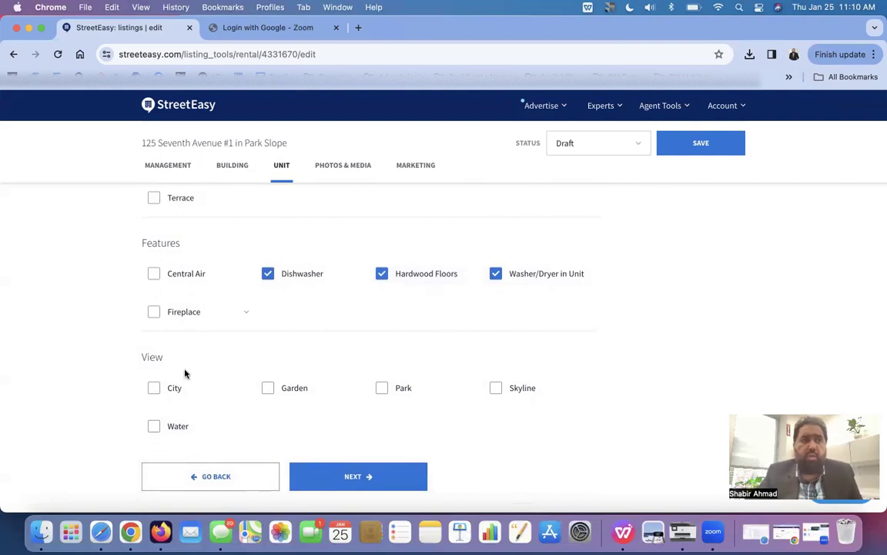
left_click(154, 388)
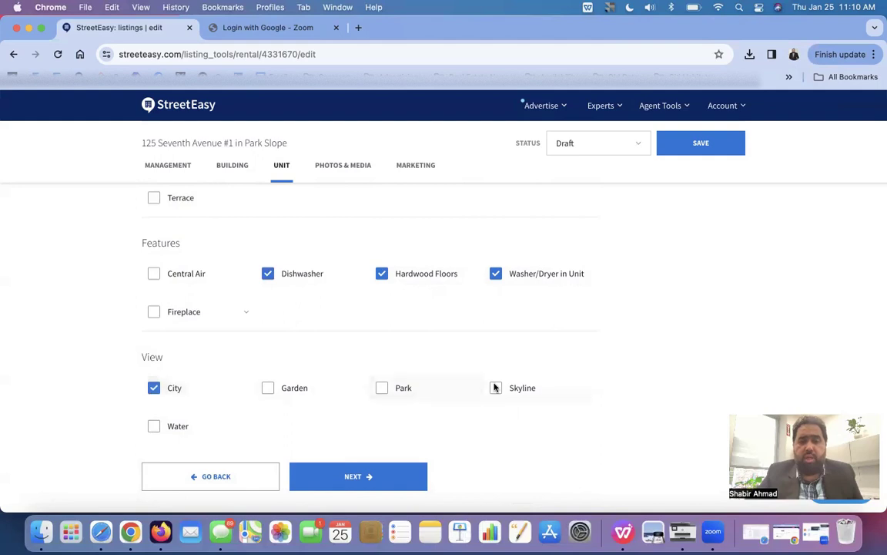
left_click(495, 388)
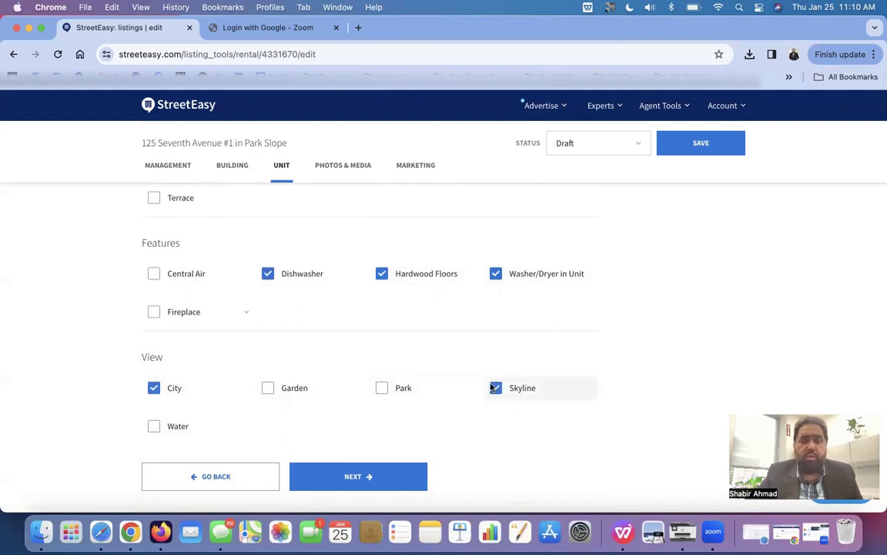
left_click(401, 485)
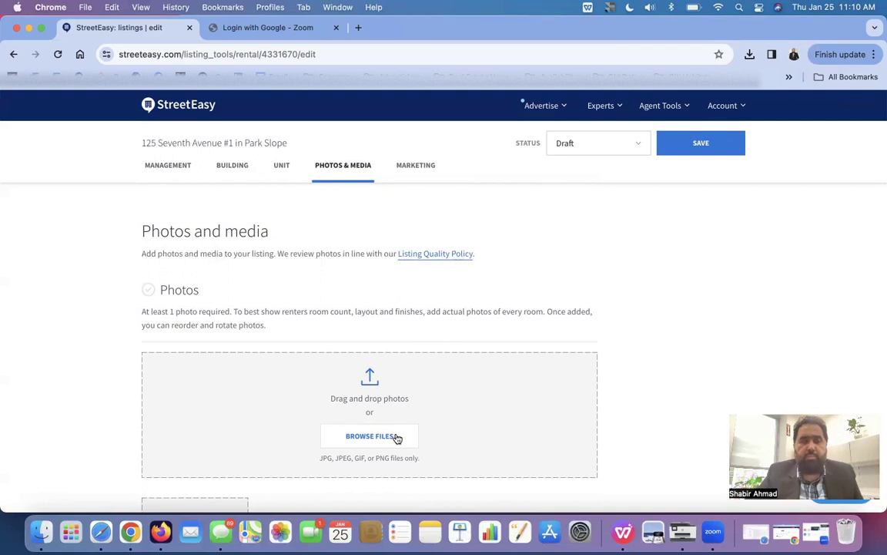
- Upload the landscape JPG from Desktop > head shot as the listing's photo
left_click(396, 436)
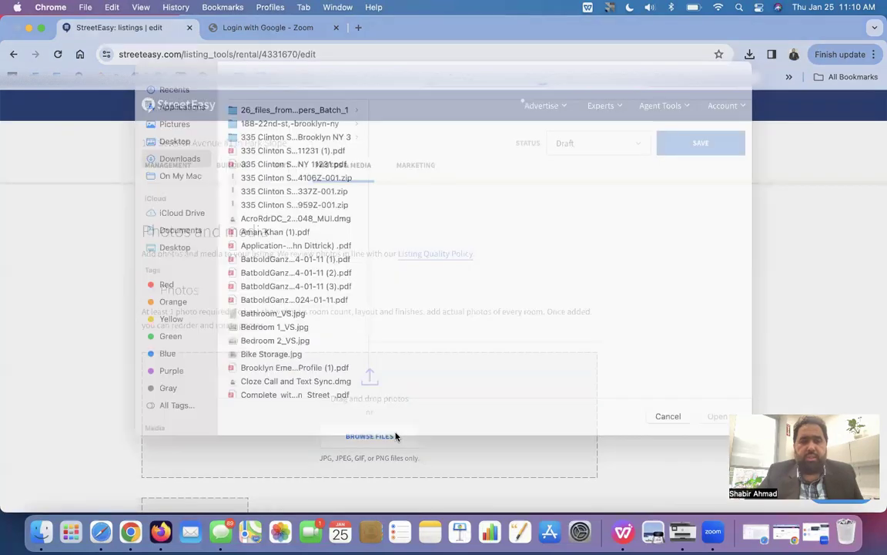
left_click(180, 156)
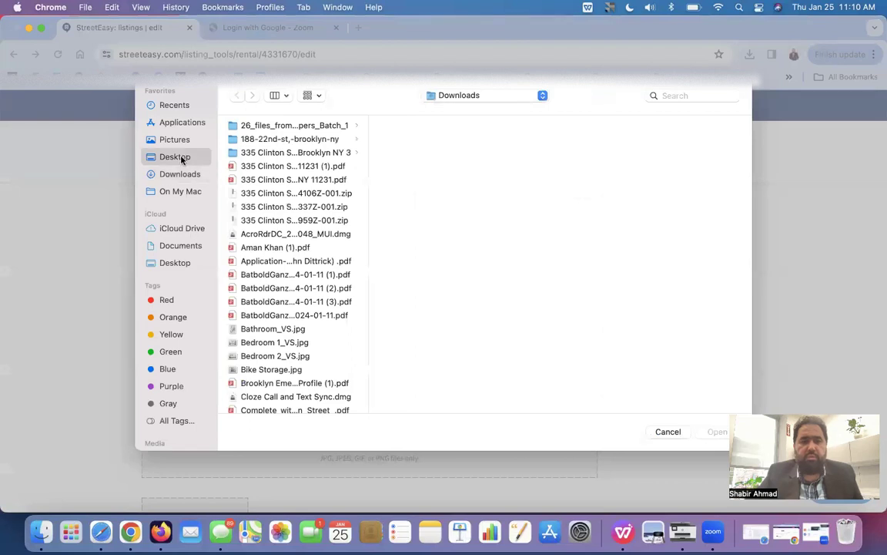
scroll(268, 350, "up", 1)
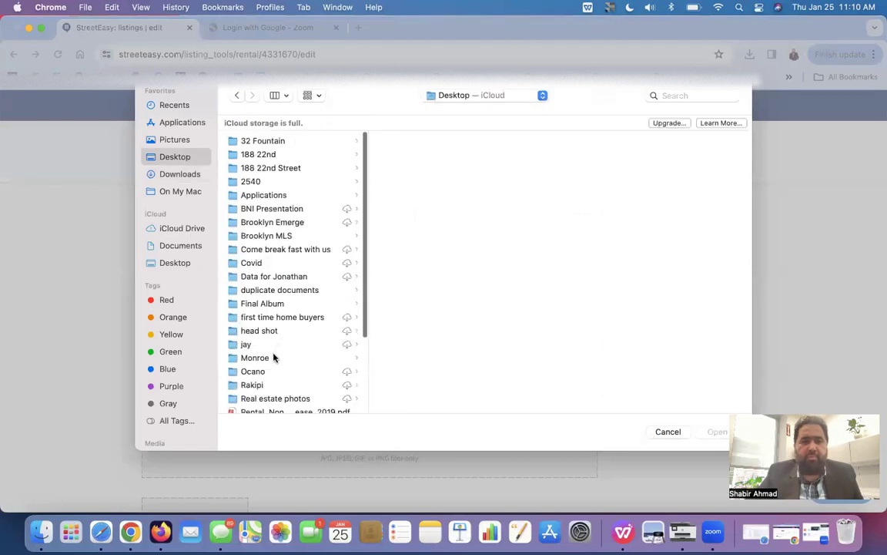
left_click(295, 331)
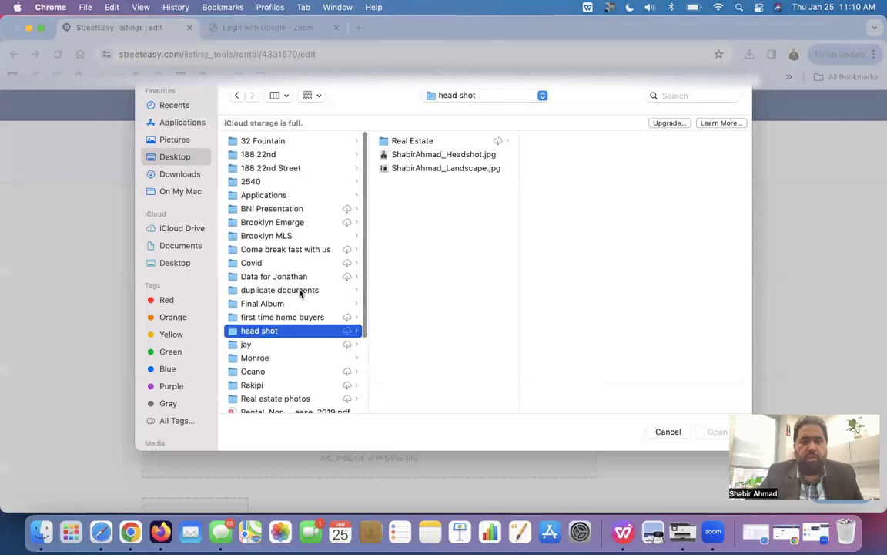
left_click(425, 171)
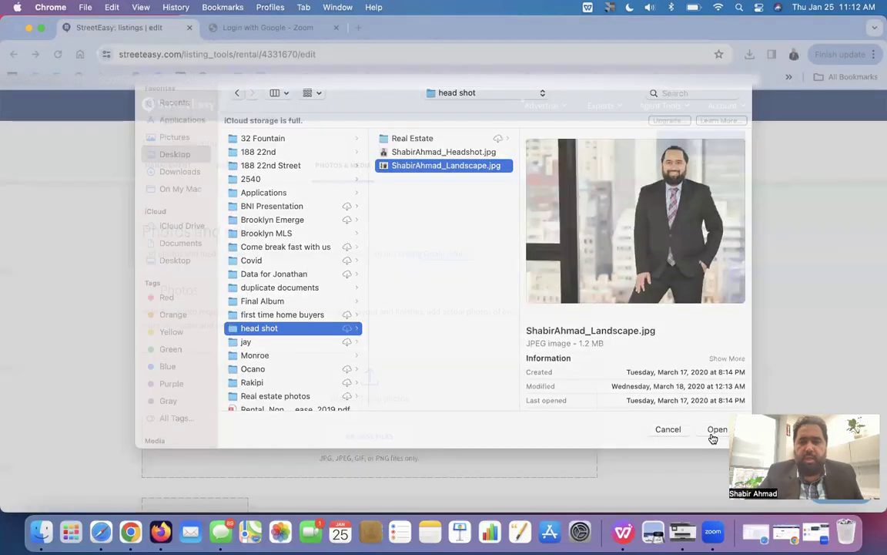
left_click(713, 433)
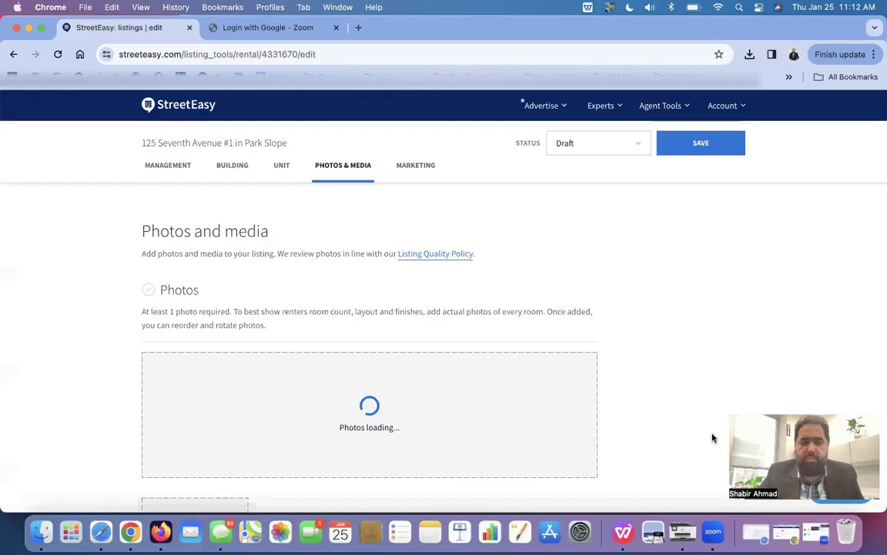
scroll(603, 406, "down", 3)
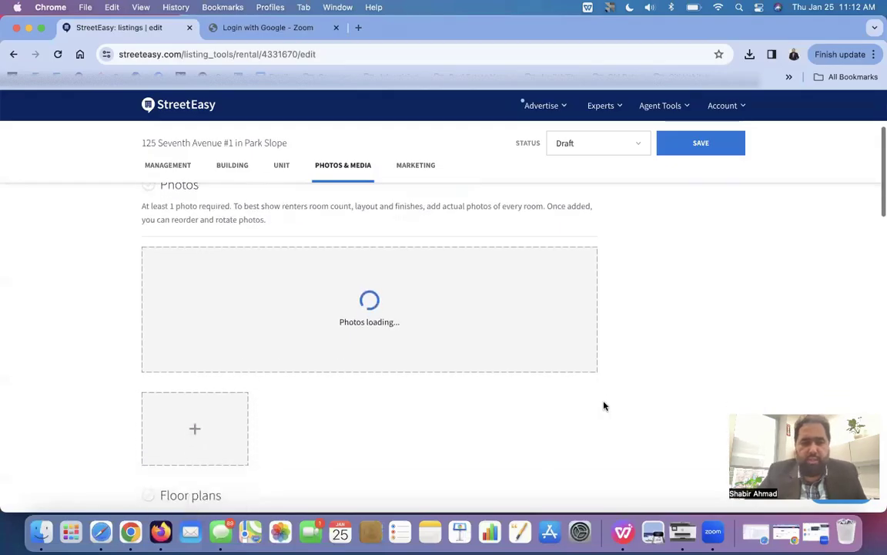
scroll(604, 406, "down", 4)
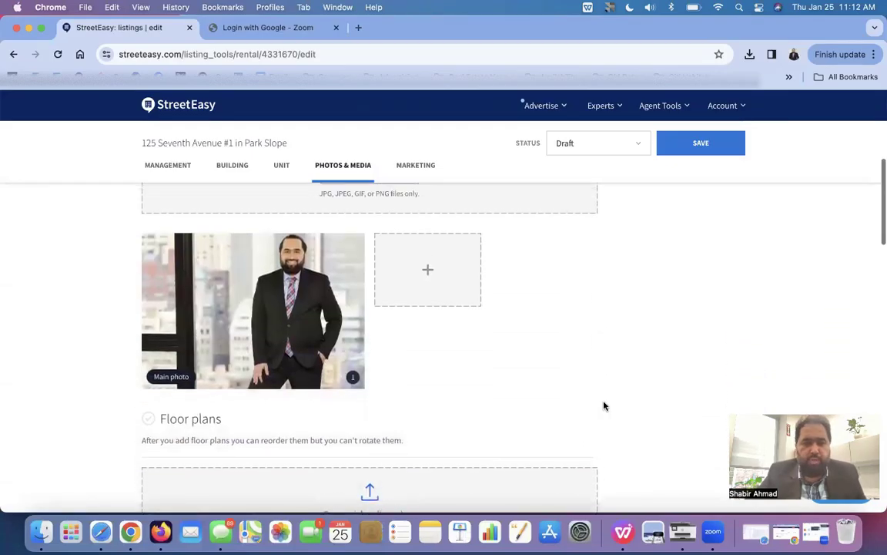
scroll(604, 406, "up", 3)
scroll(604, 406, "up", 1)
scroll(604, 406, "down", 1)
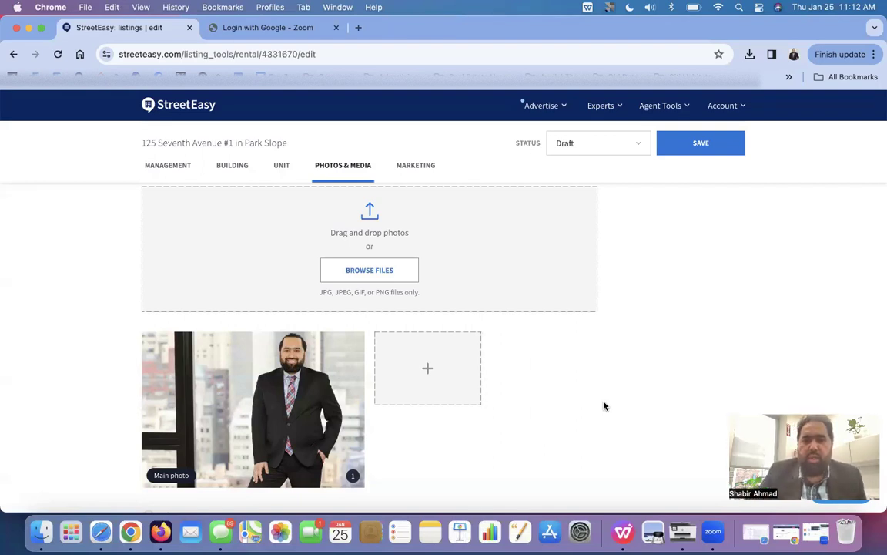
- Leave the Video and 3D tour links blank and continue past Photos & Media
scroll(604, 406, "down", 8)
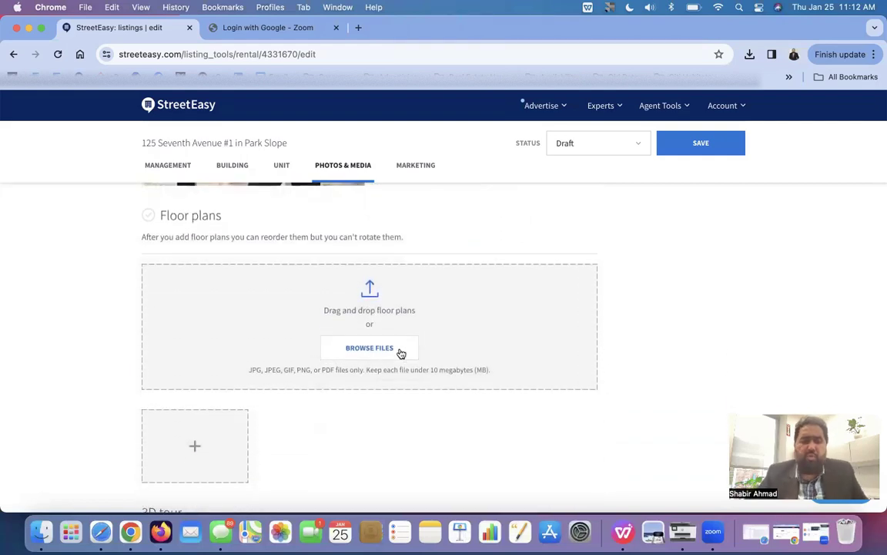
scroll(401, 352, "down", 5)
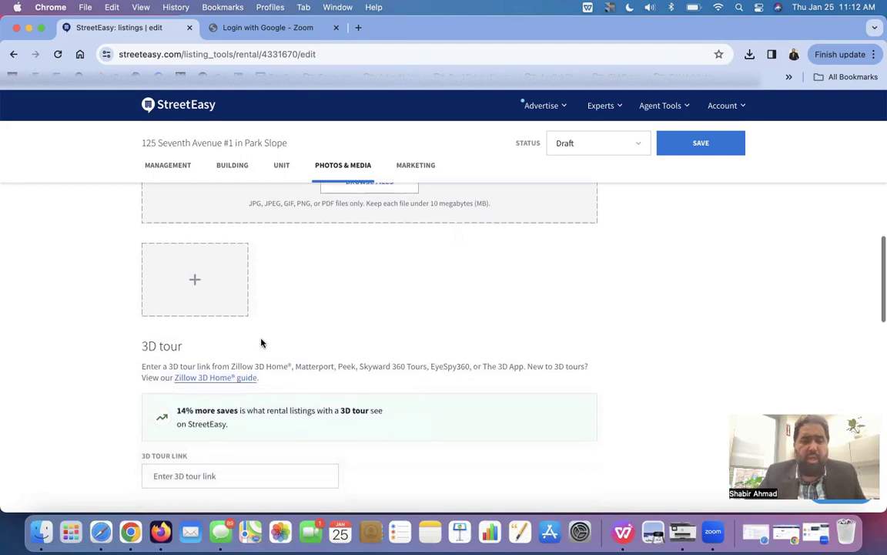
scroll(261, 342, "down", 1)
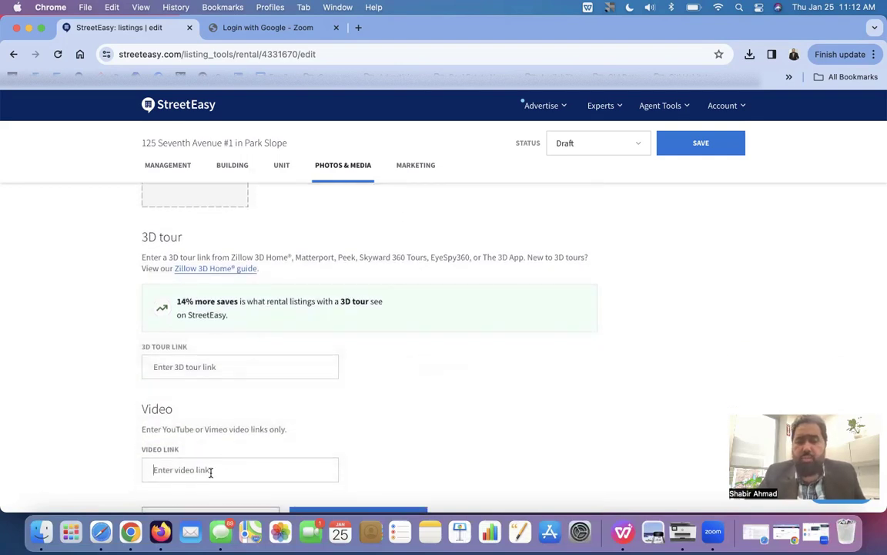
scroll(210, 472, "down", 1)
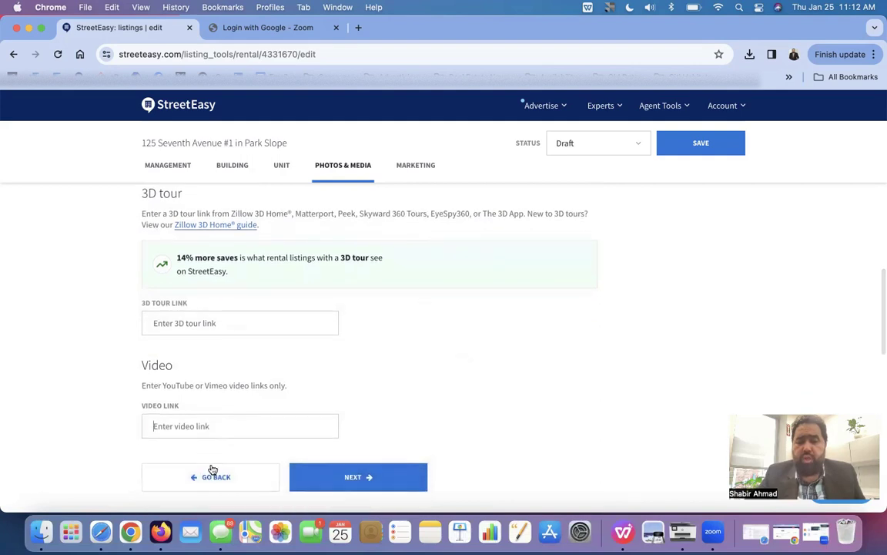
left_click(220, 417)
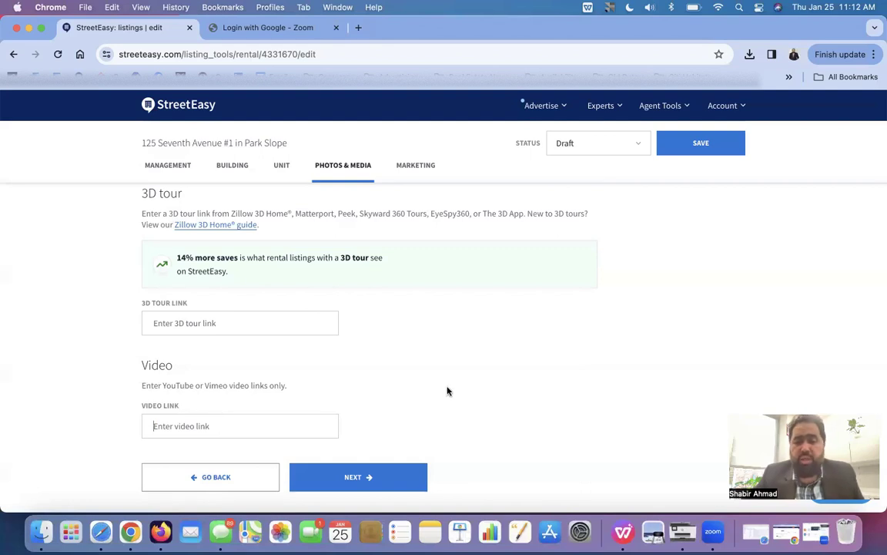
left_click(402, 475)
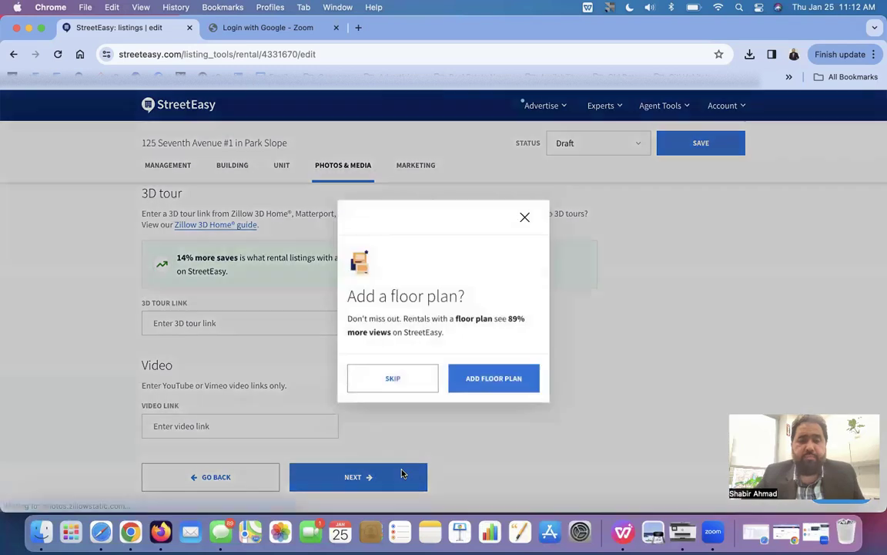
- Skip the floor plan and start a new open house dated 01/31/2024
left_click(412, 385)
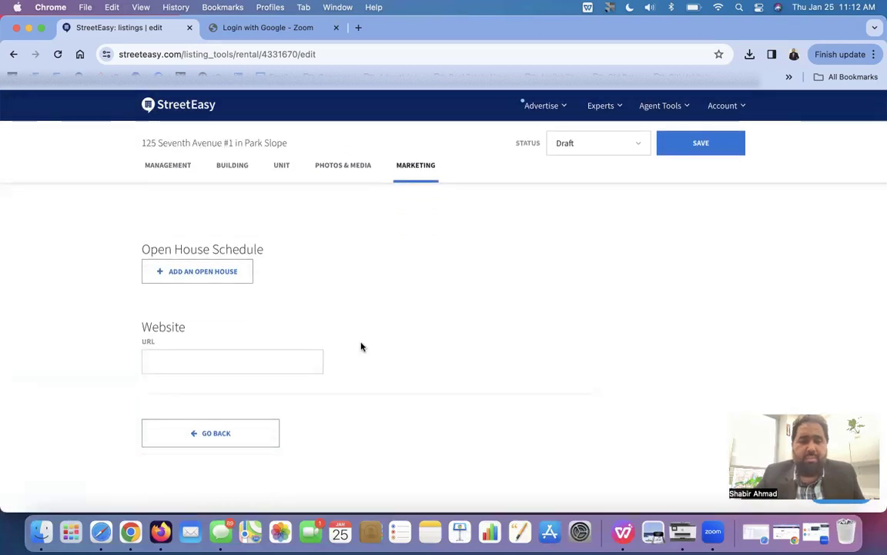
scroll(232, 355, "down", 2)
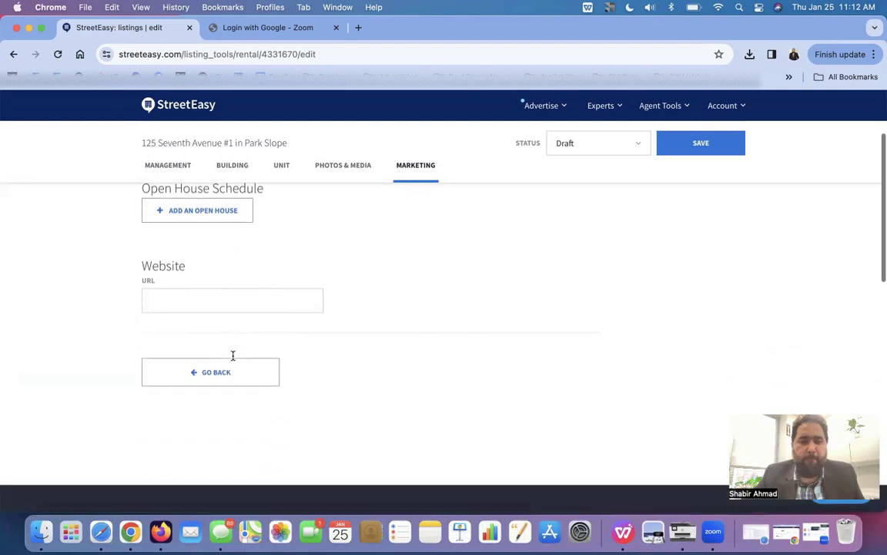
scroll(232, 356, "up", 3)
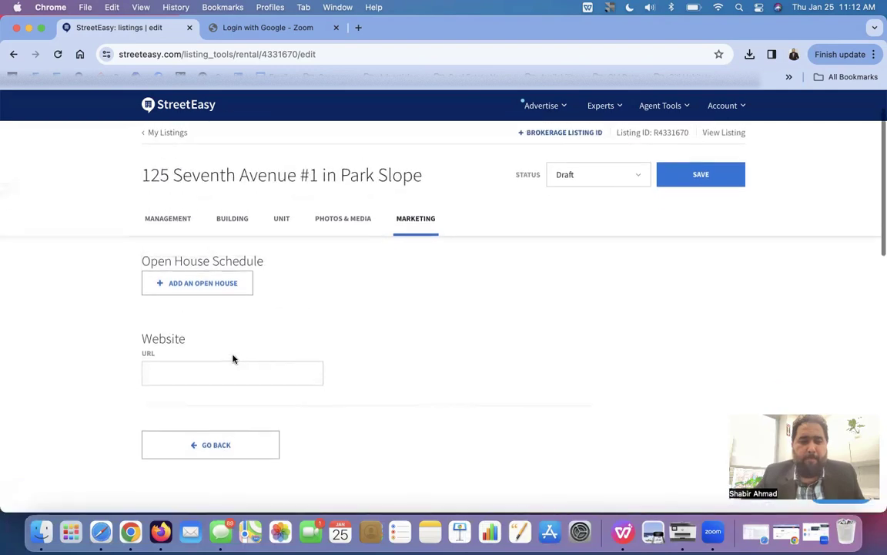
left_click(229, 287)
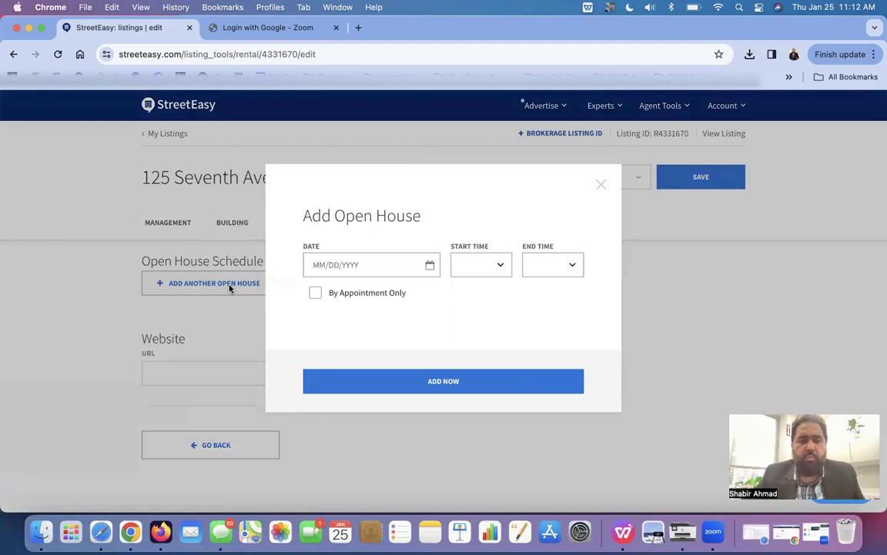
left_click(356, 260)
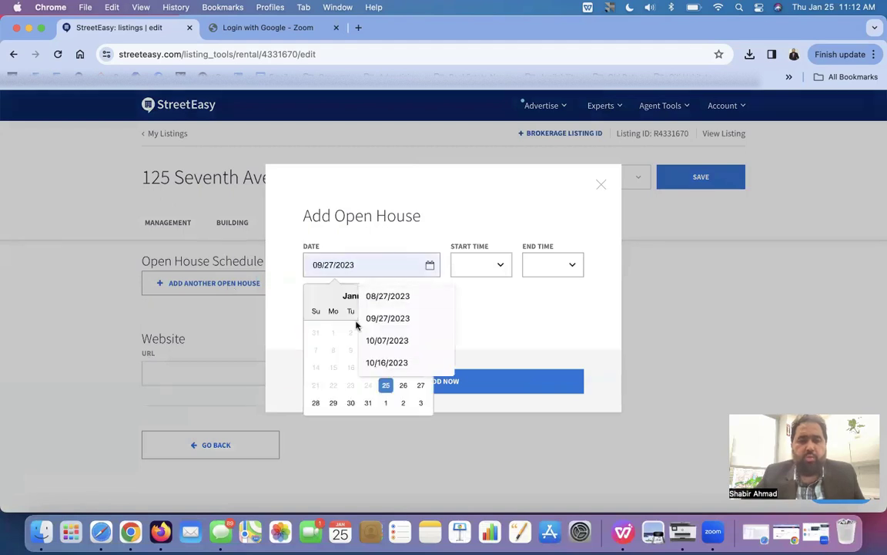
left_click(369, 404)
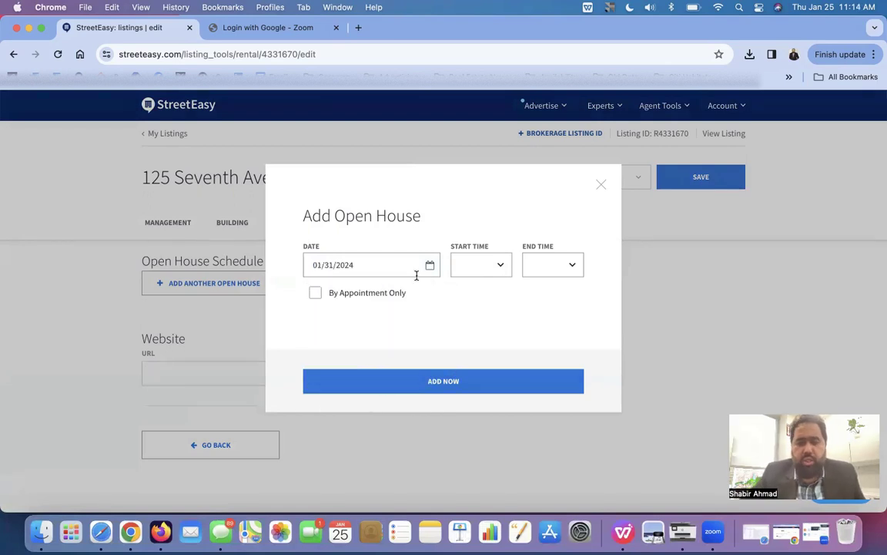
- Set the open house start time to 01:00pm and end time to 02:00pm
left_click(482, 271)
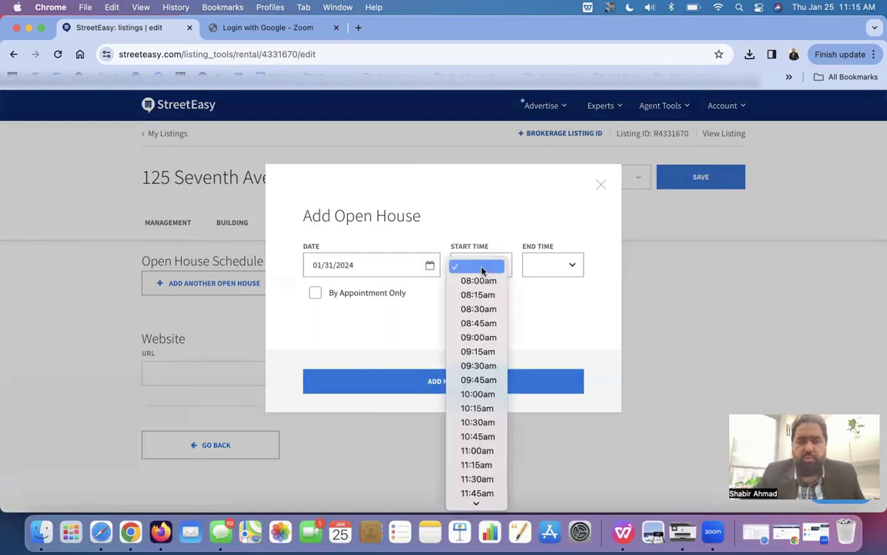
scroll(479, 415, "down", 5)
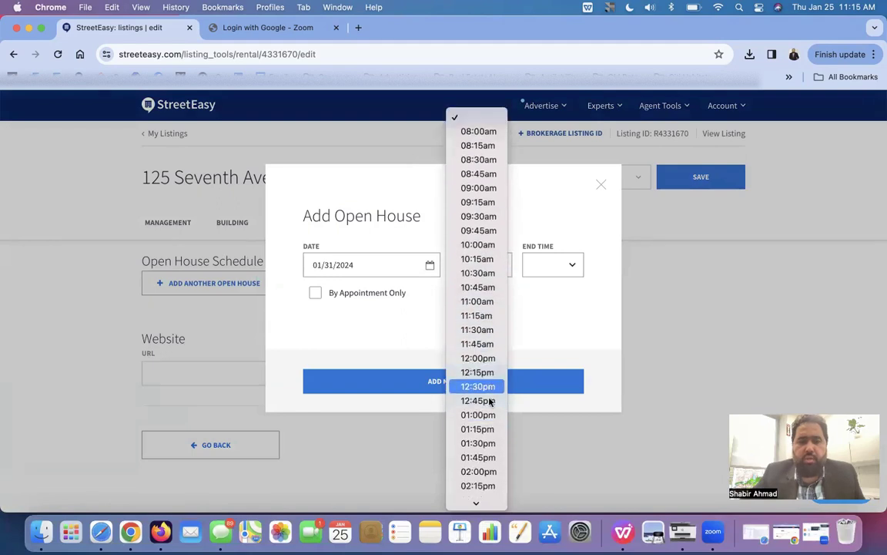
left_click(478, 414)
left_click(542, 271)
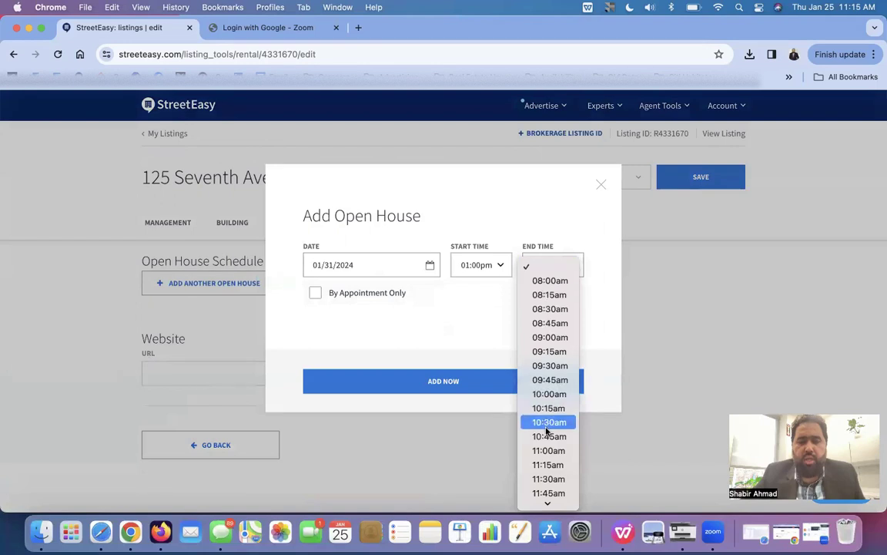
scroll(543, 427, "down", 10)
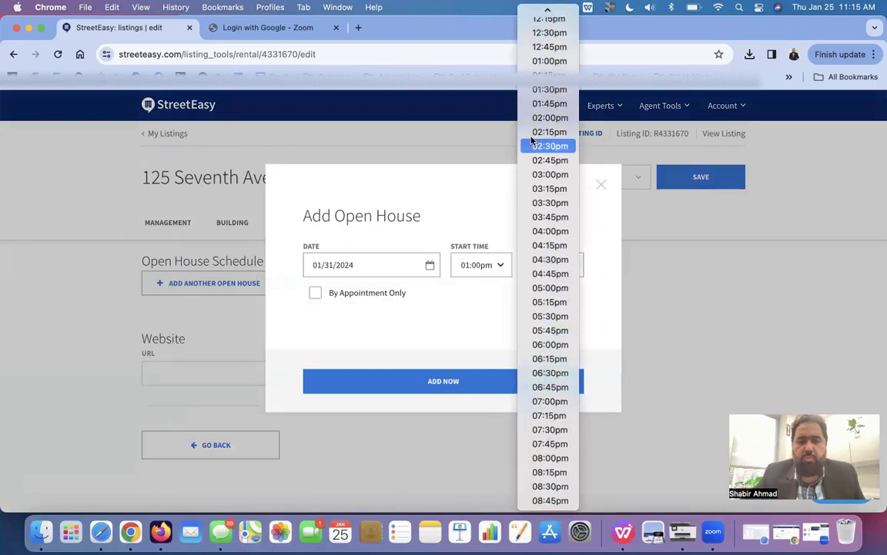
left_click(535, 117)
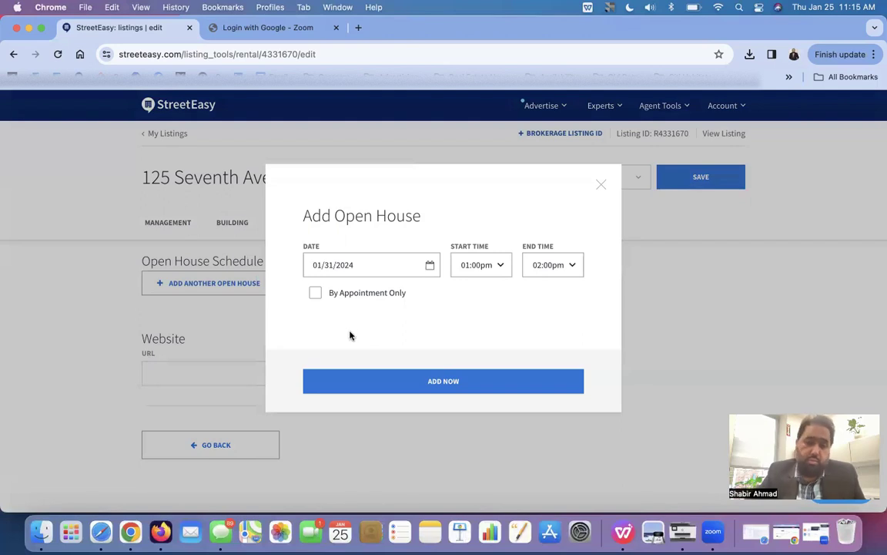
- Mark the Jan 31, 1:00–2:00PM open house by appointment only and add it to the schedule
left_click(359, 300)
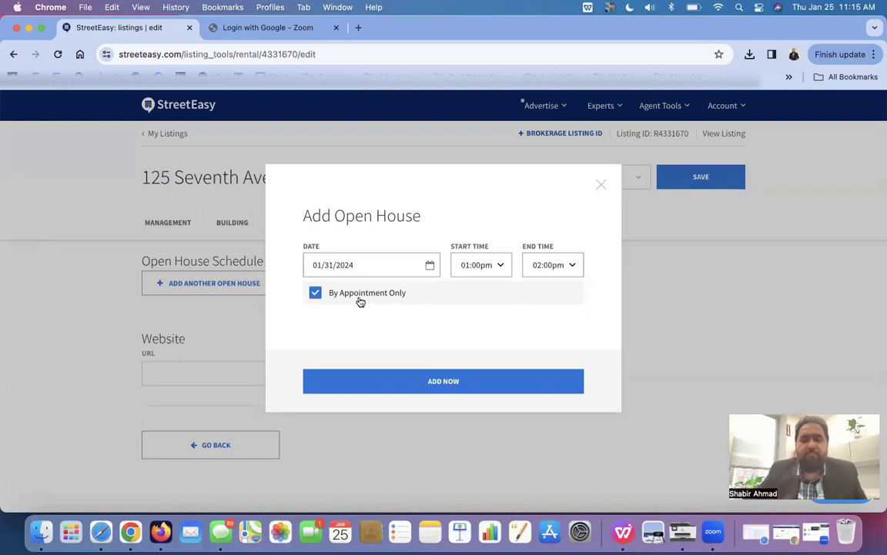
left_click(460, 381)
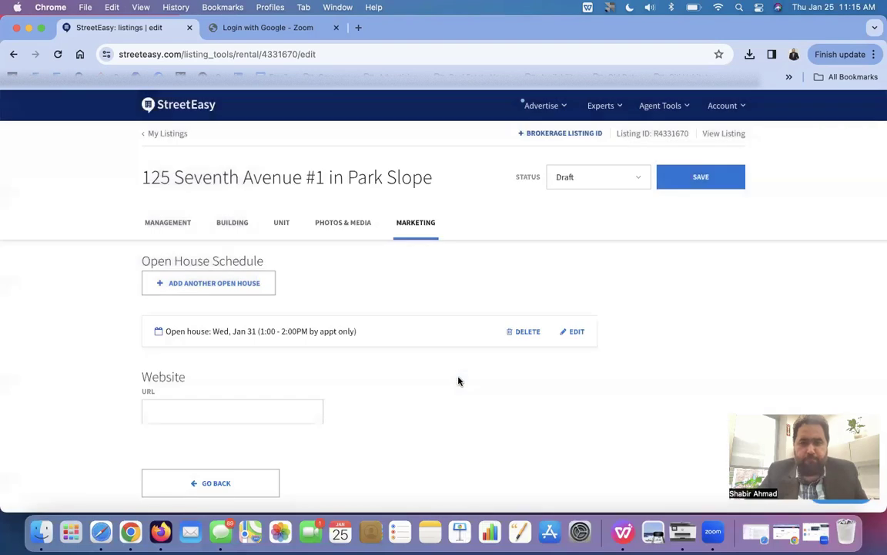
- Keep the listing status on Draft, save the changes, and return to My Listings
left_click(599, 183)
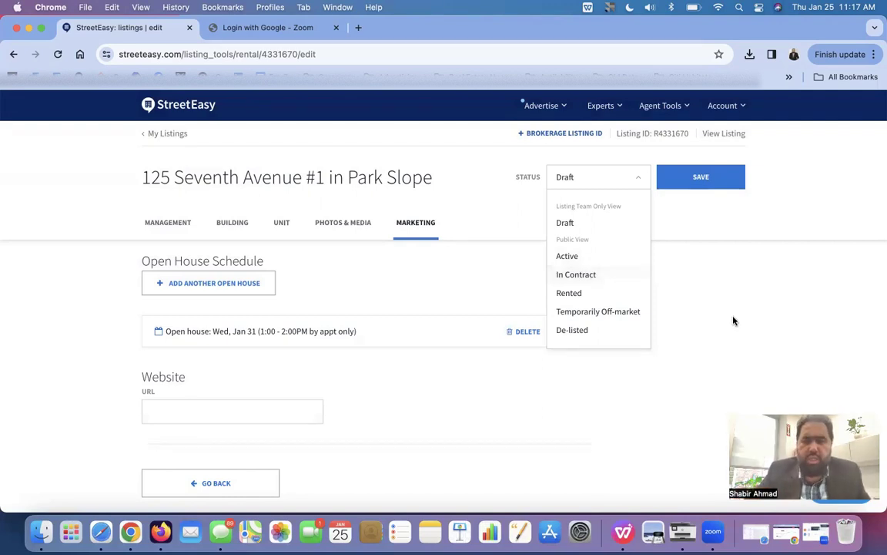
left_click(660, 283)
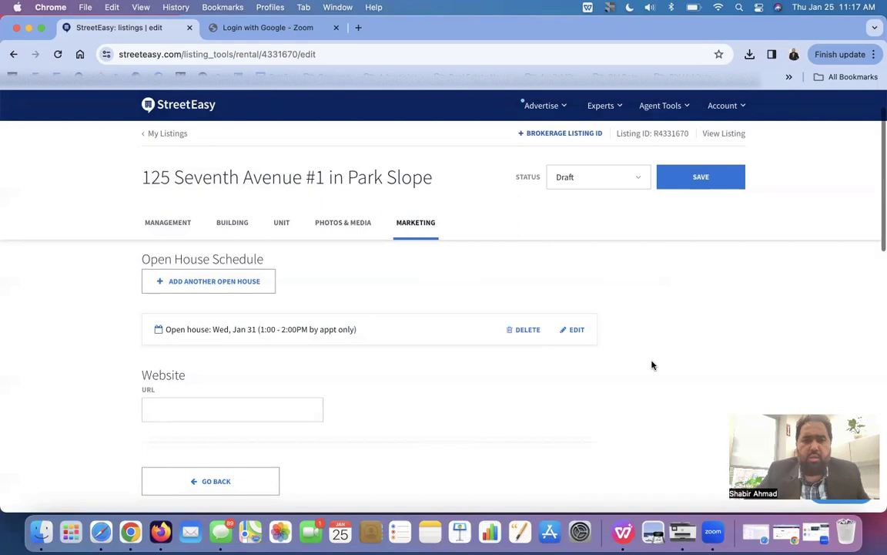
scroll(651, 365, "down", 5)
scroll(652, 365, "up", 6)
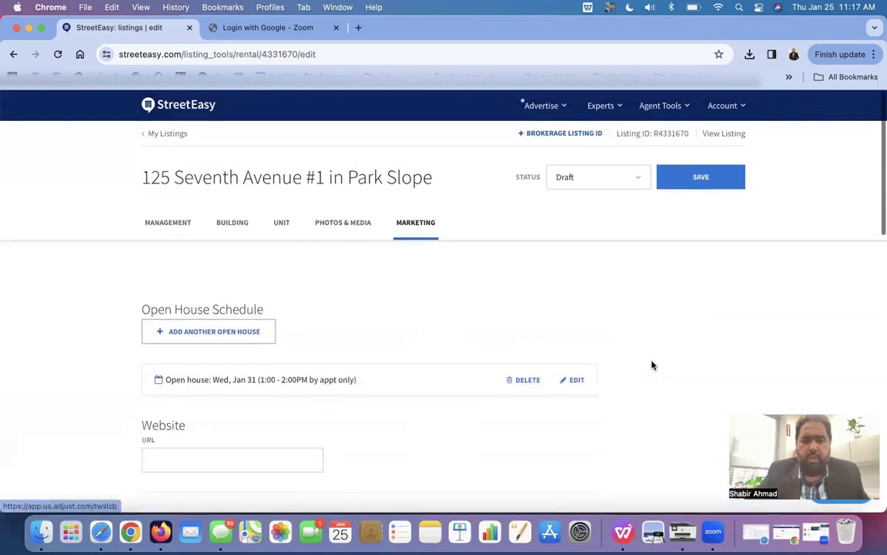
left_click(704, 176)
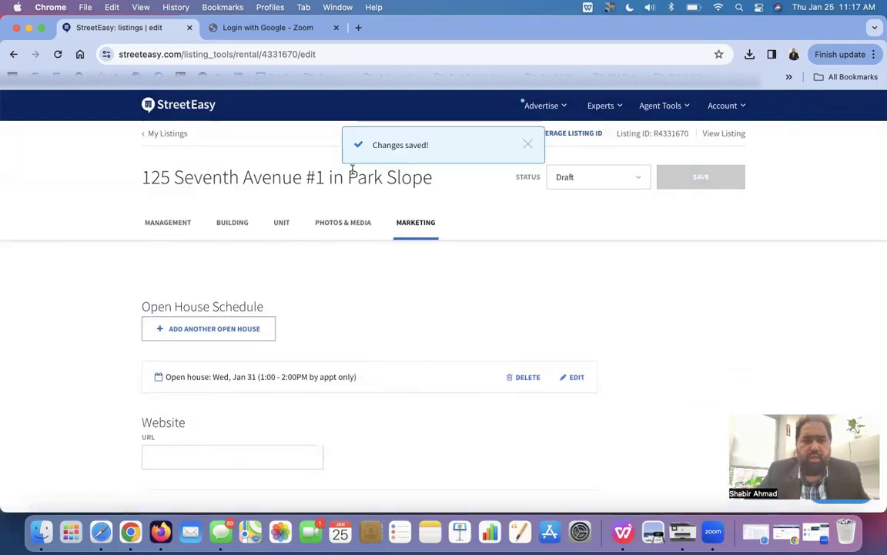
left_click(165, 136)
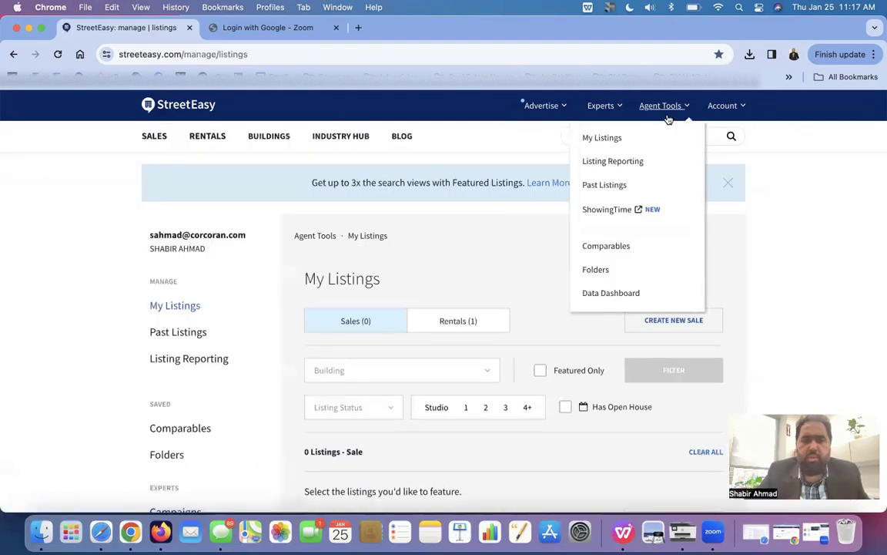
left_click(678, 112)
left_click(684, 111)
left_click(637, 146)
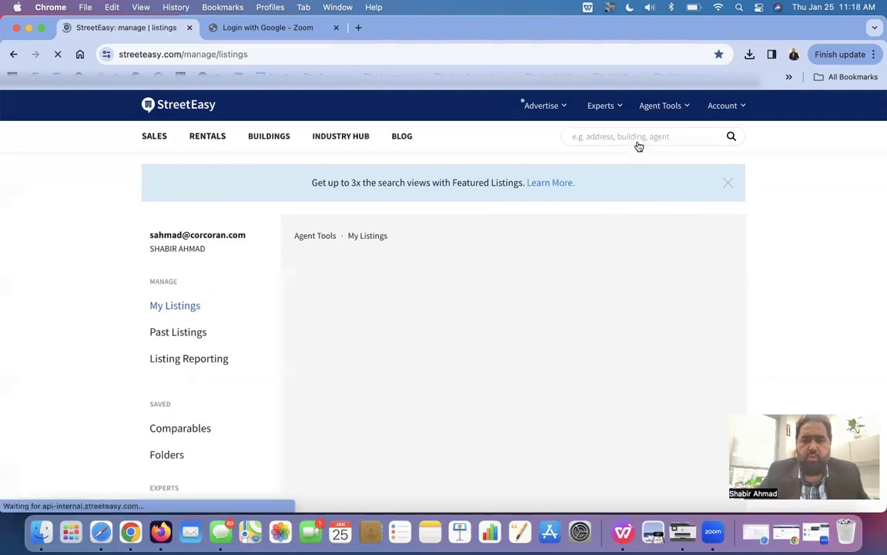
left_click(450, 322)
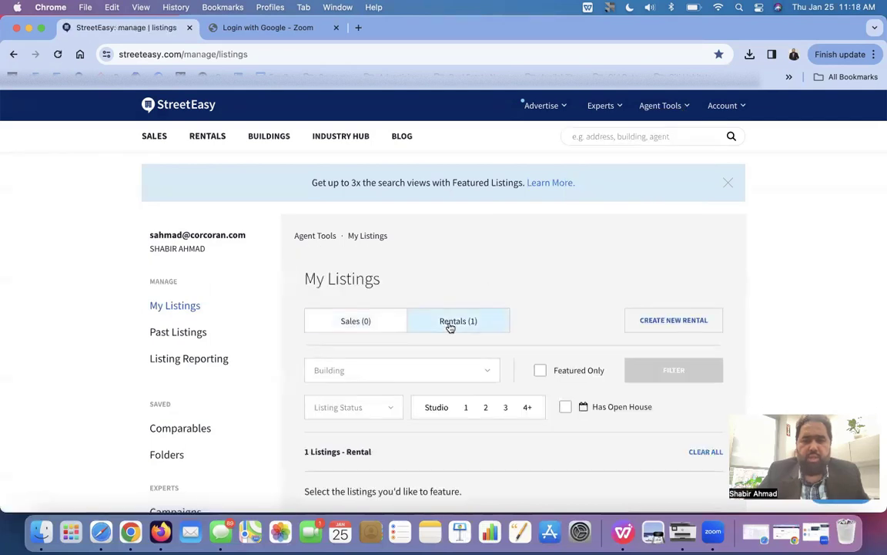
scroll(450, 327, "down", 3)
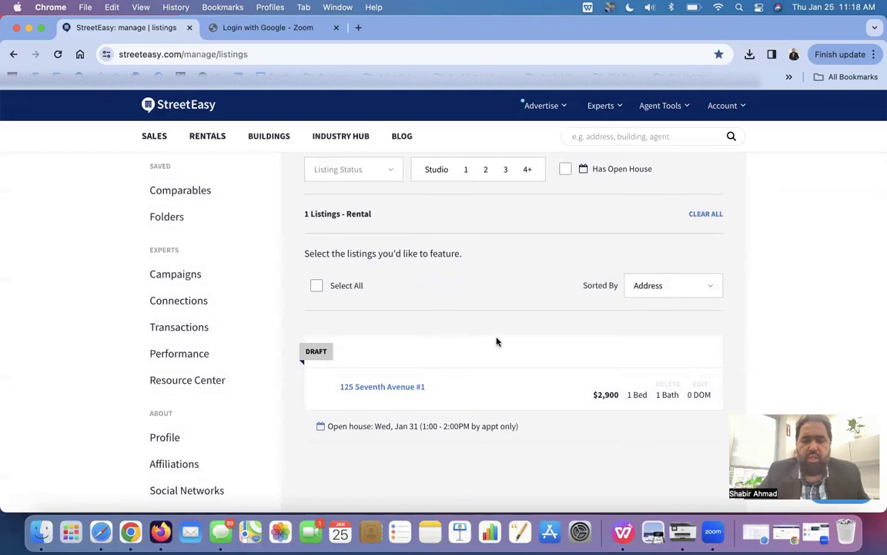
mouse_move(433, 406)
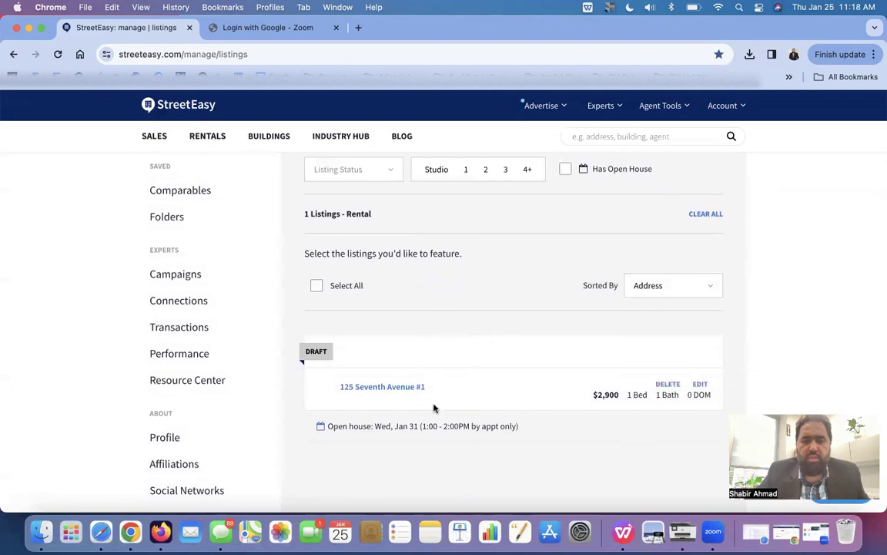
- Open the draft's edit page in a second tab, then go back to the listings overview
left_click(702, 386)
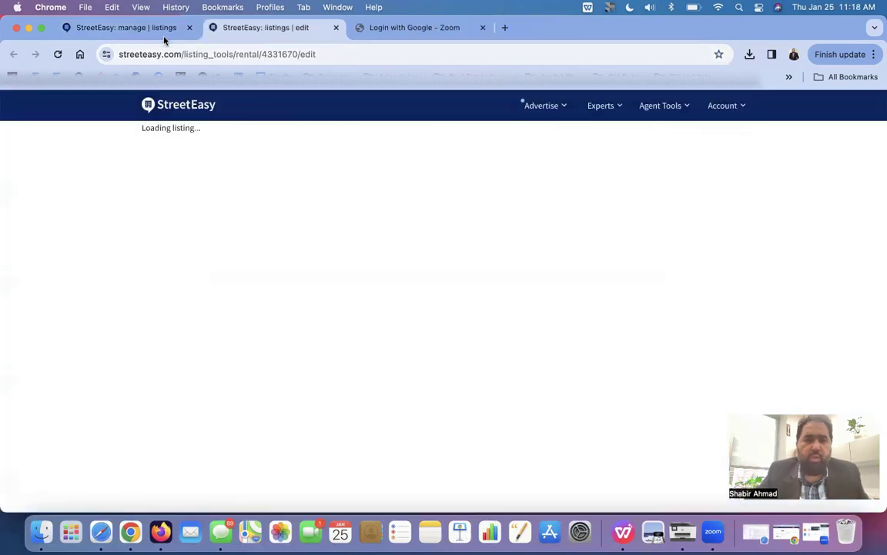
left_click(147, 31)
scroll(417, 374, "down", 1)
scroll(417, 374, "down", 1)
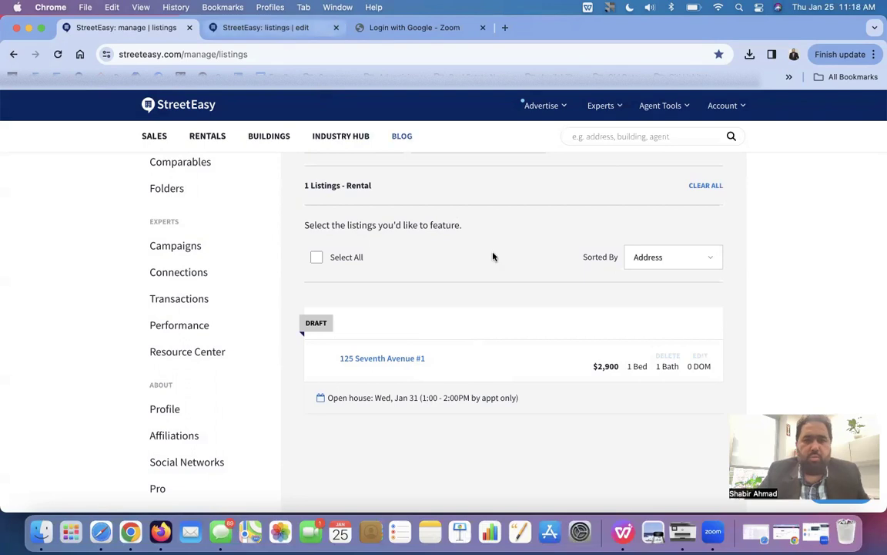
left_click(701, 356)
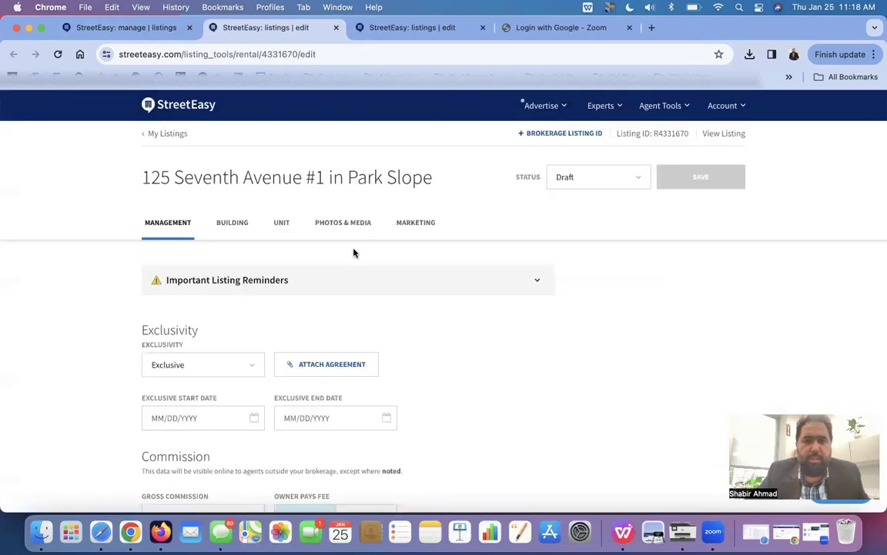
scroll(353, 253, "down", 3)
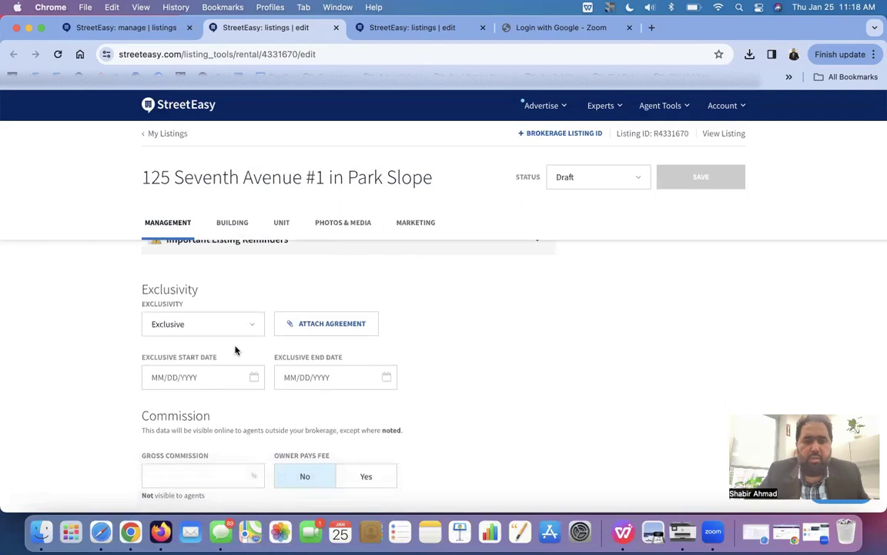
scroll(237, 335, "down", 15)
scroll(238, 337, "up", 13)
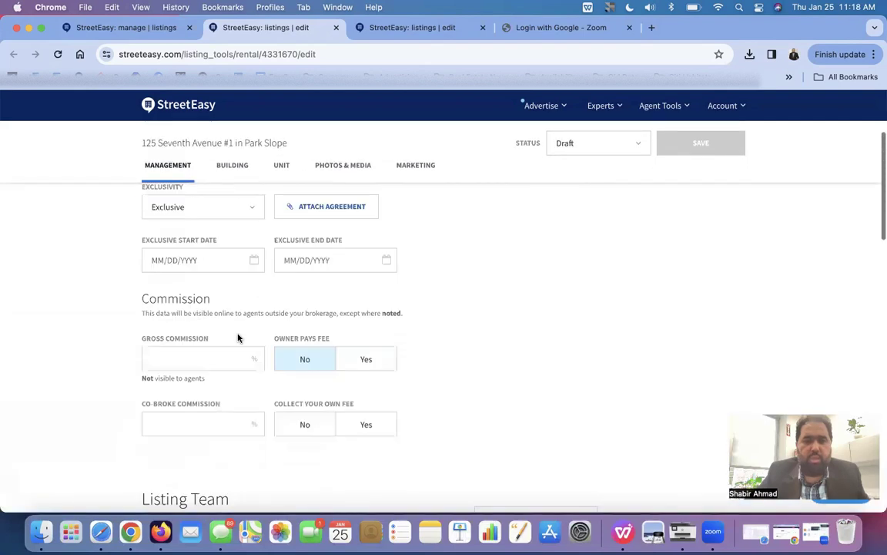
left_click(230, 168)
left_click(281, 171)
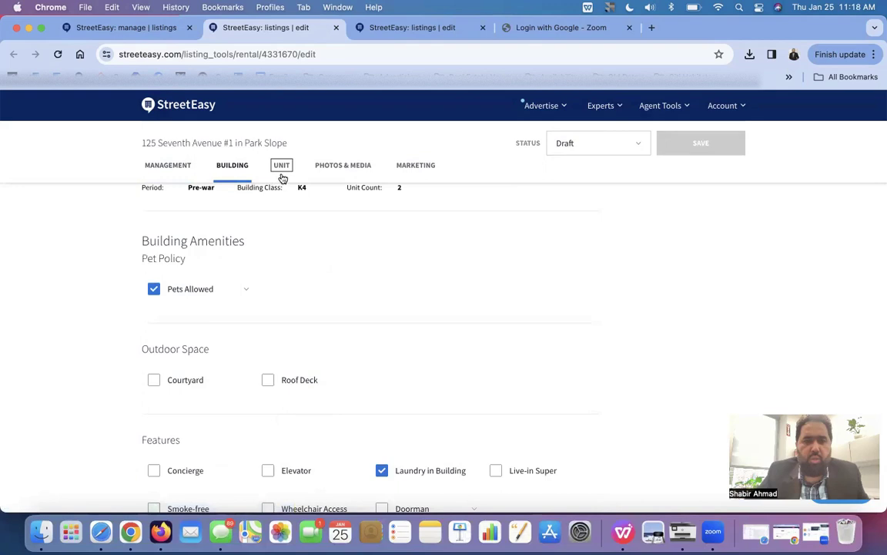
left_click(350, 171)
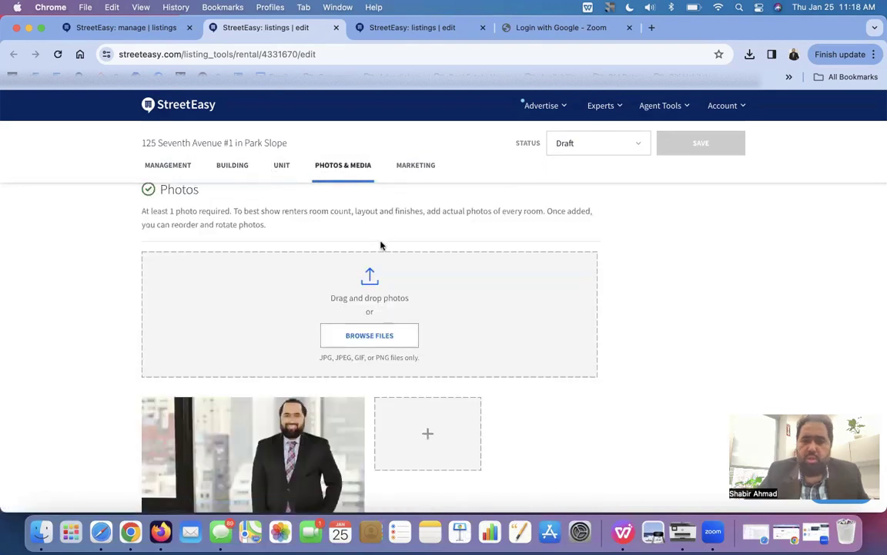
scroll(381, 245, "down", 2)
left_click(414, 166)
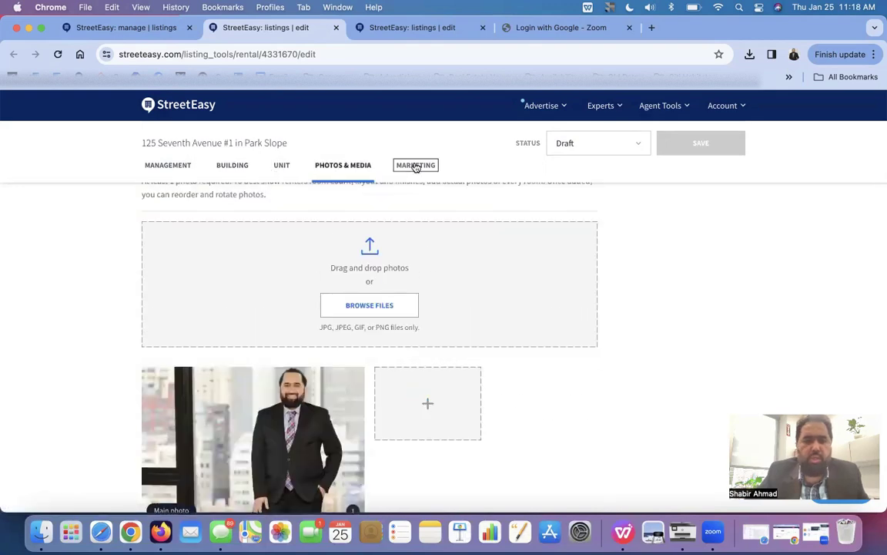
scroll(404, 246, "up", 5)
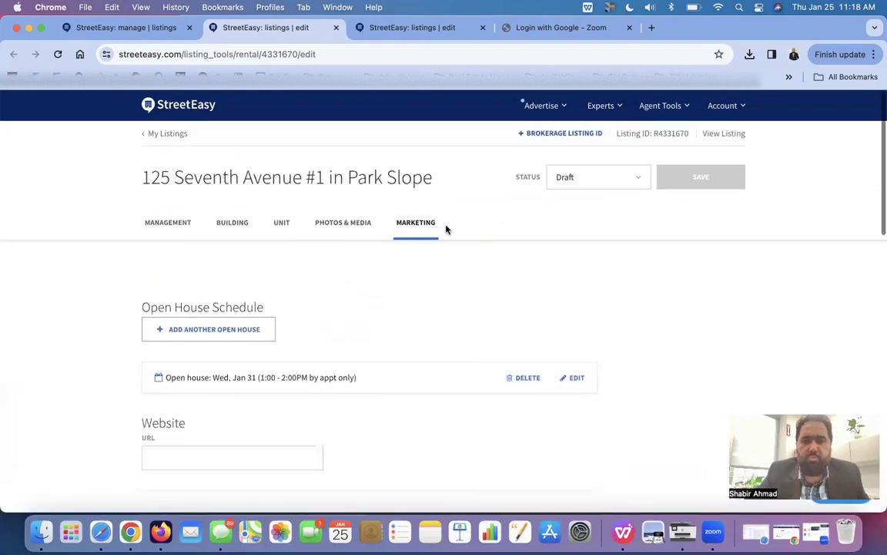